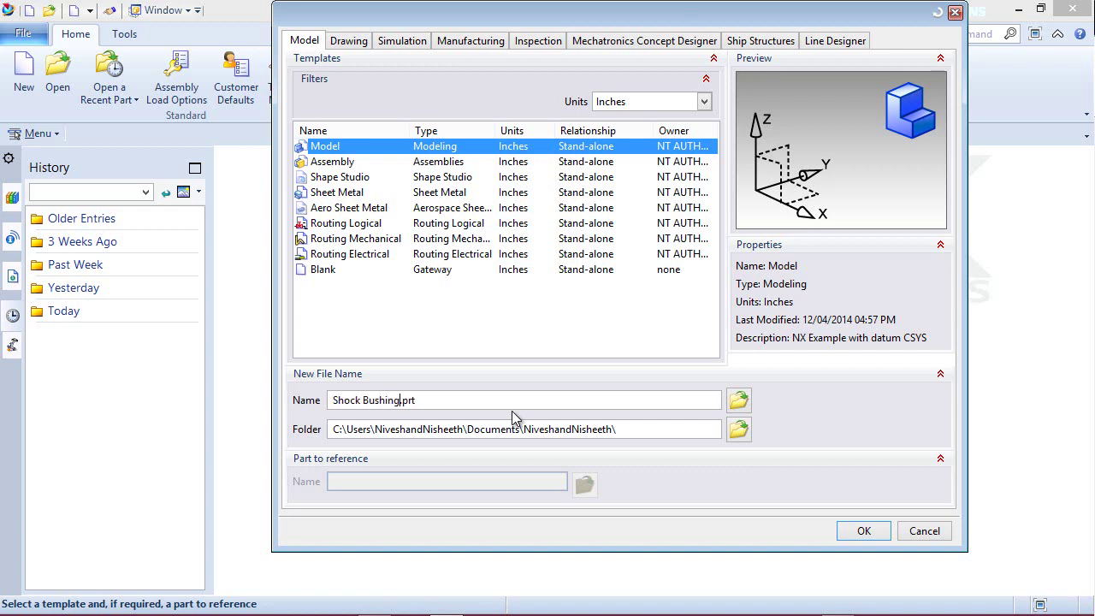
Step: Create the inch model file Shock Bushing.prt and start a sketch on the XZ plane, viewed face-on
click(864, 531)
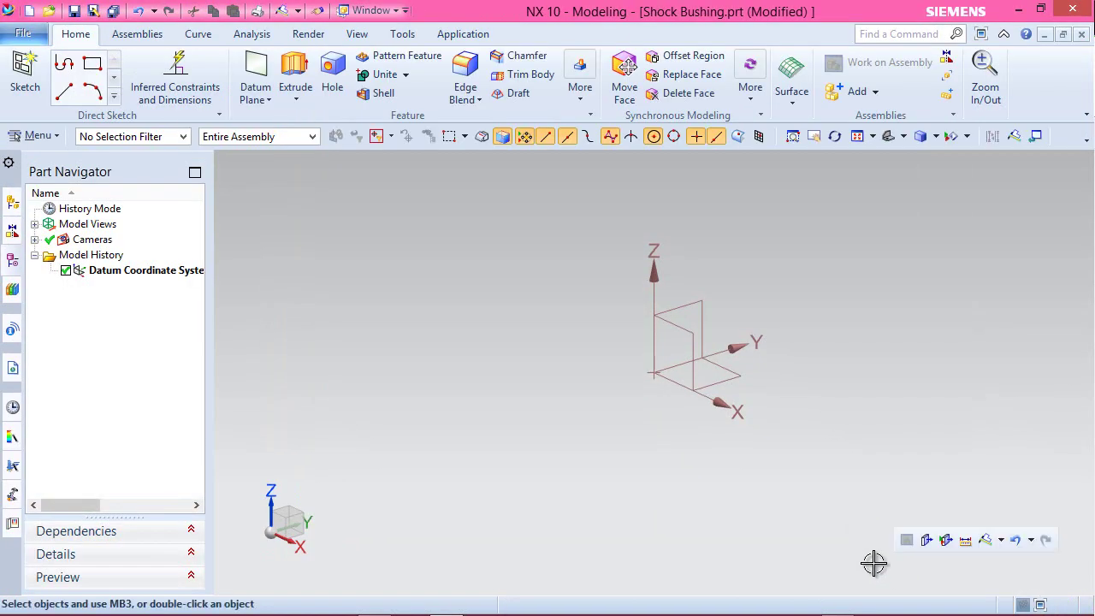
click(25, 73)
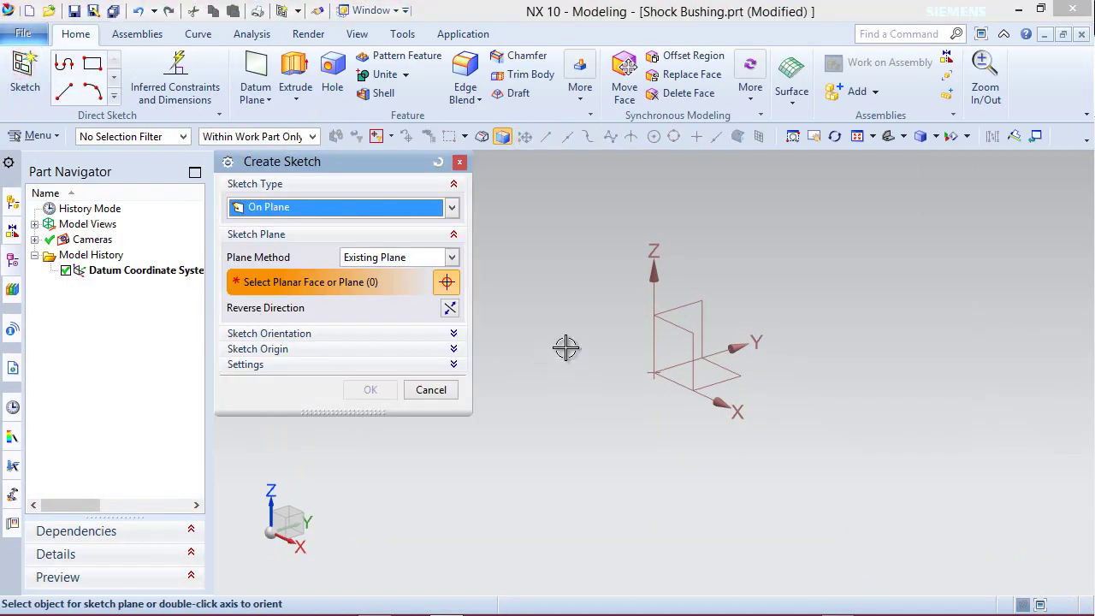
click(666, 320)
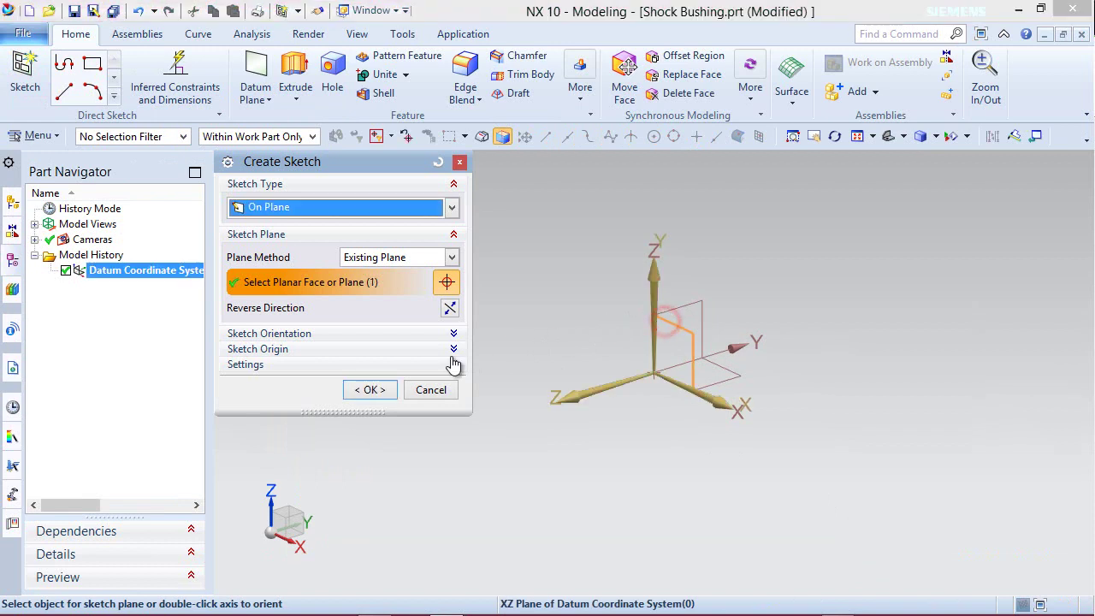
click(370, 389)
right_click(755, 225)
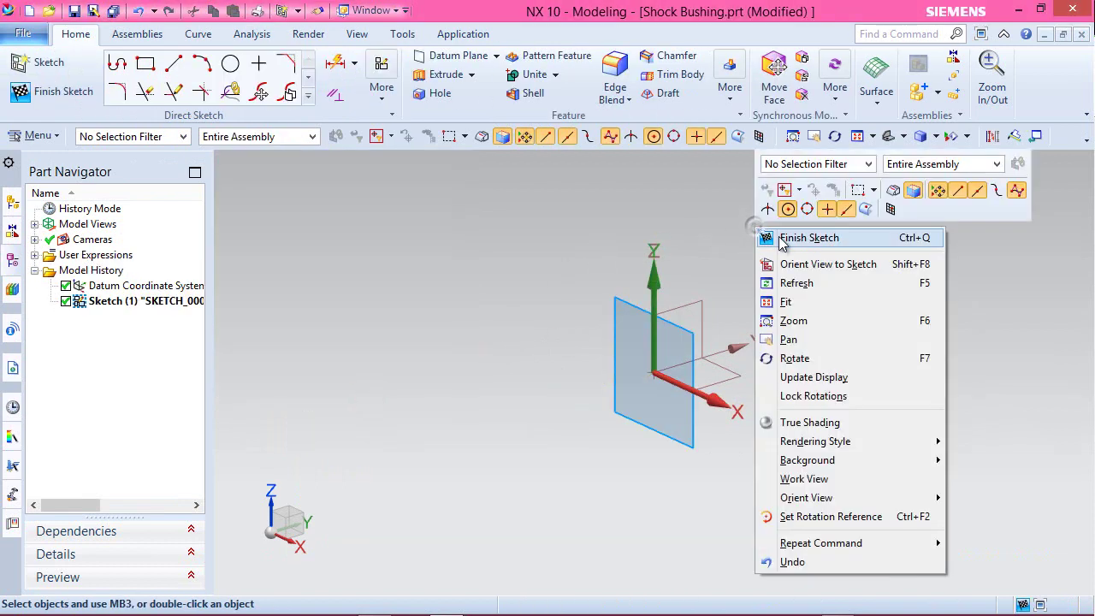
click(795, 262)
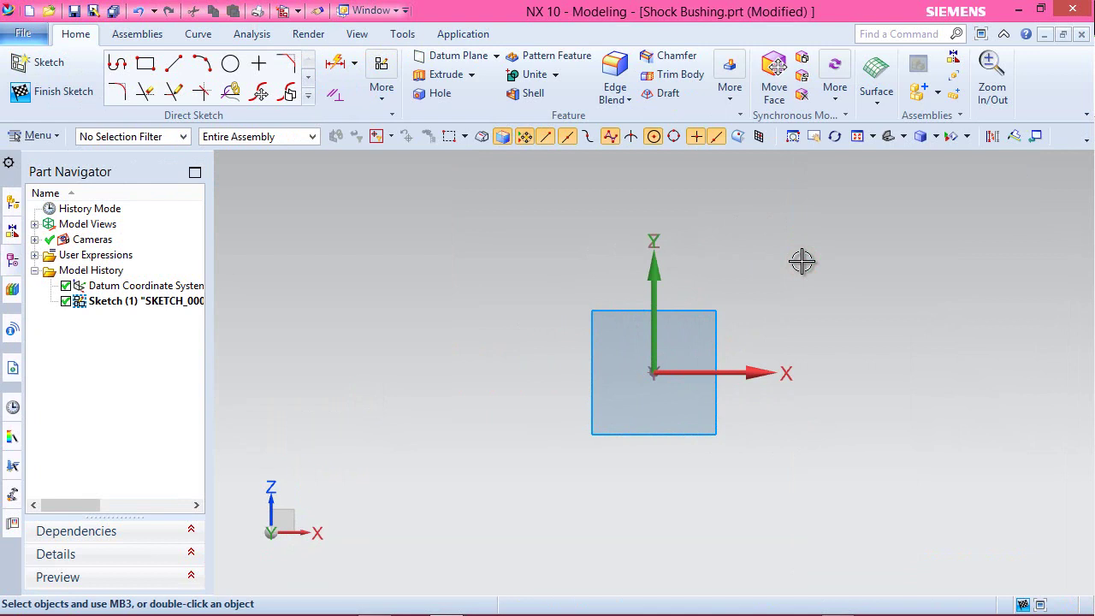
right_click(511, 256)
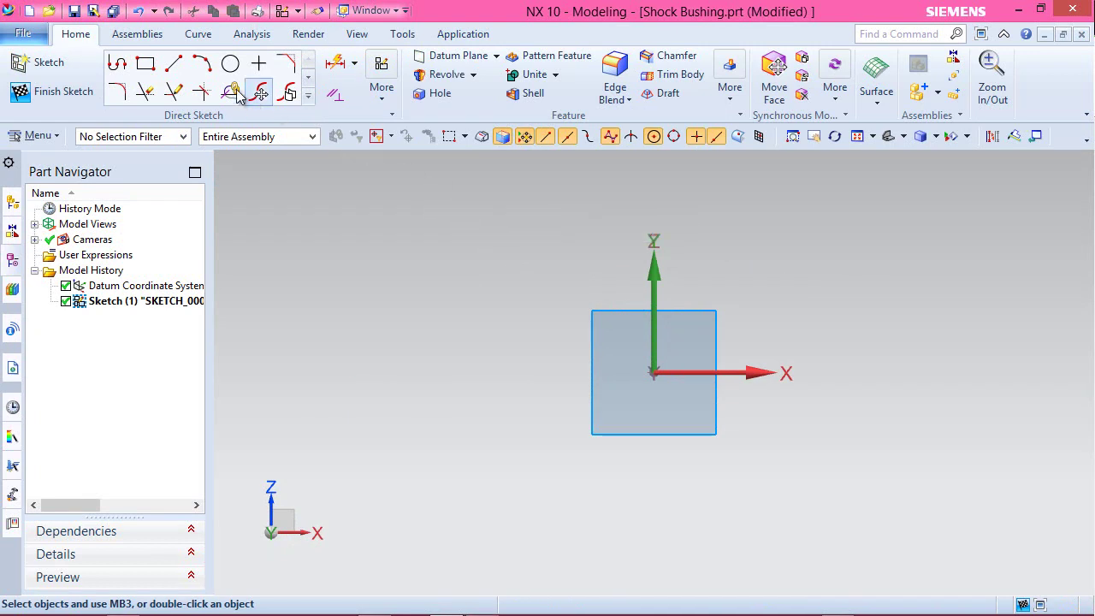
Step: Sketch a vertical line about 0.25 long and a horizontal line about 1.05 long in the negative X direction from its lower end
click(174, 63)
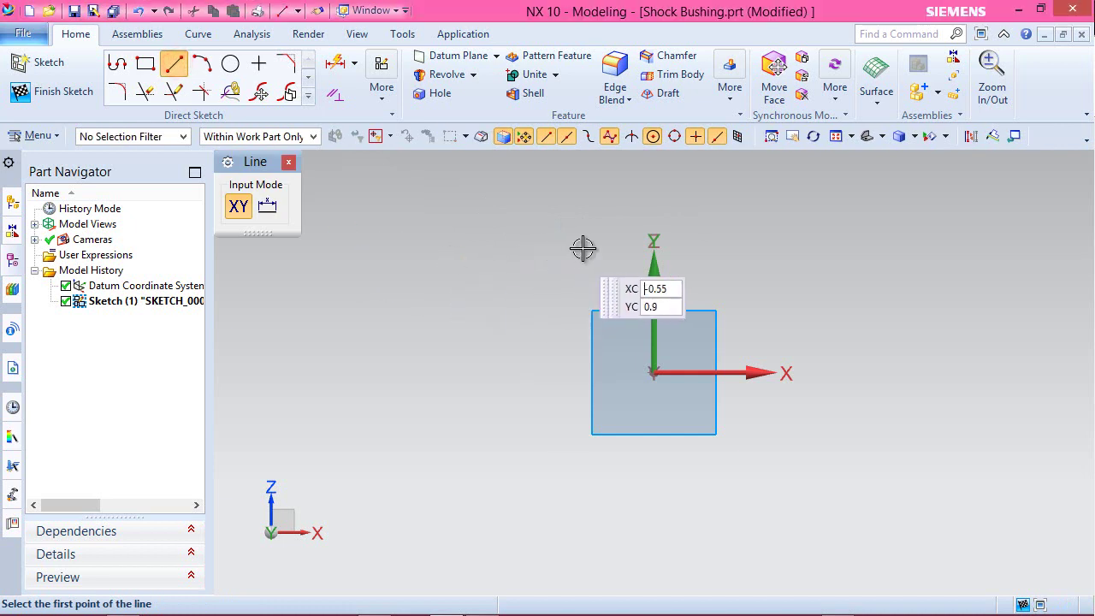
click(607, 259)
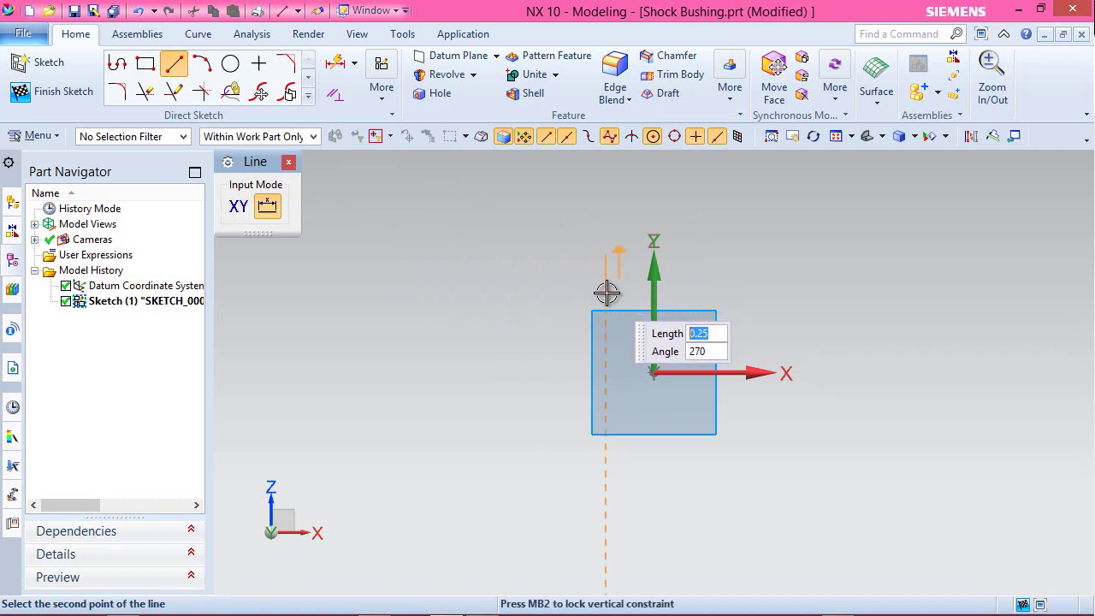
click(606, 292)
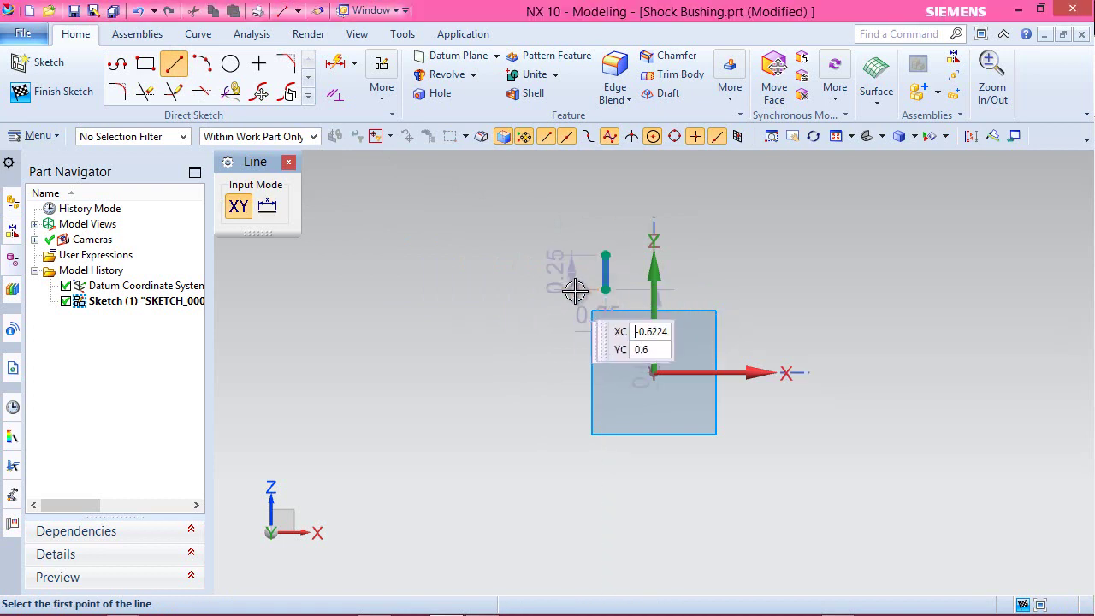
click(603, 290)
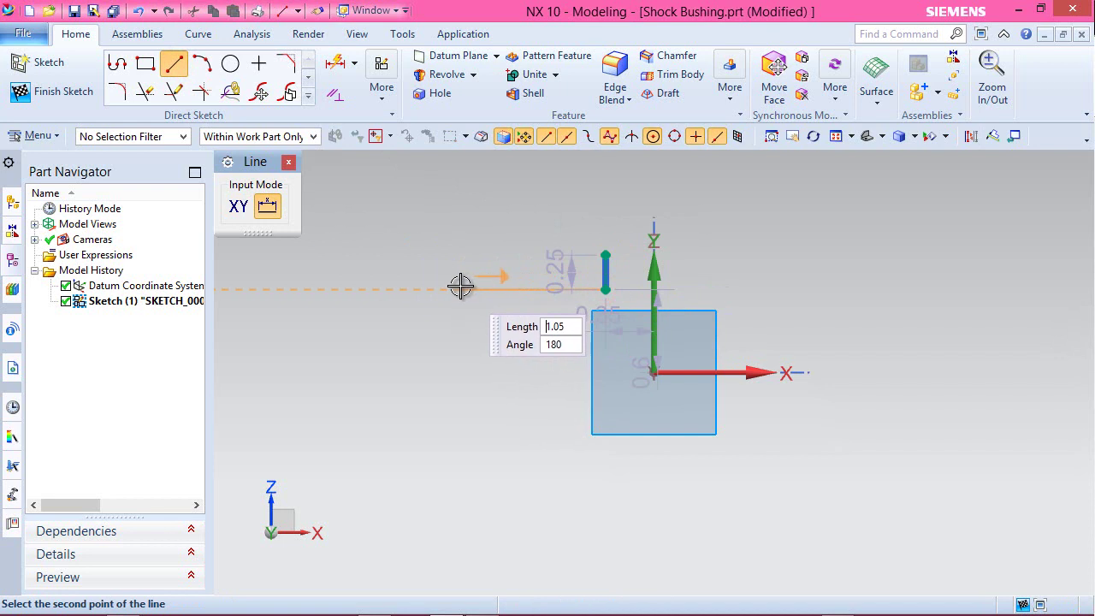
click(461, 289)
key(Escape)
Step: Constrain the short vertical line to be collinear with the sketch's vertical axis
scroll(591, 264, up, 5)
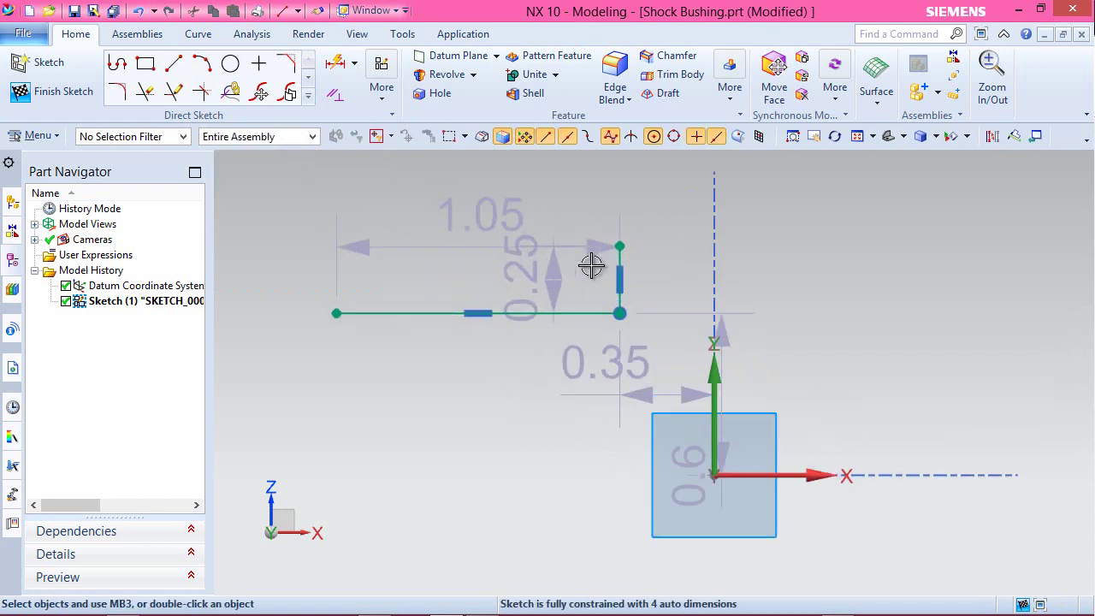
click(635, 255)
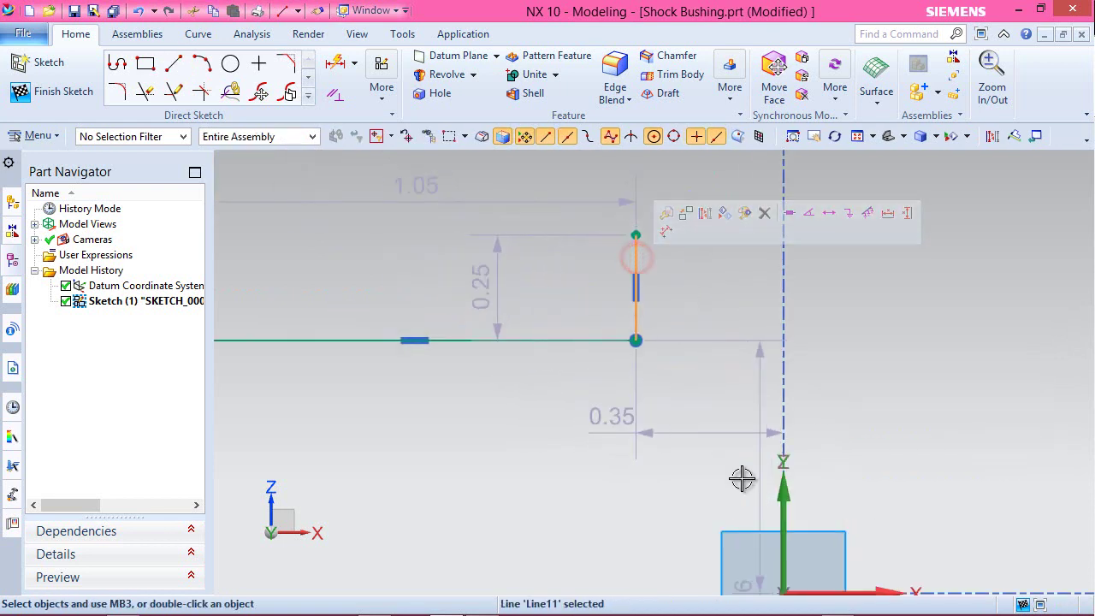
click(784, 496)
click(866, 514)
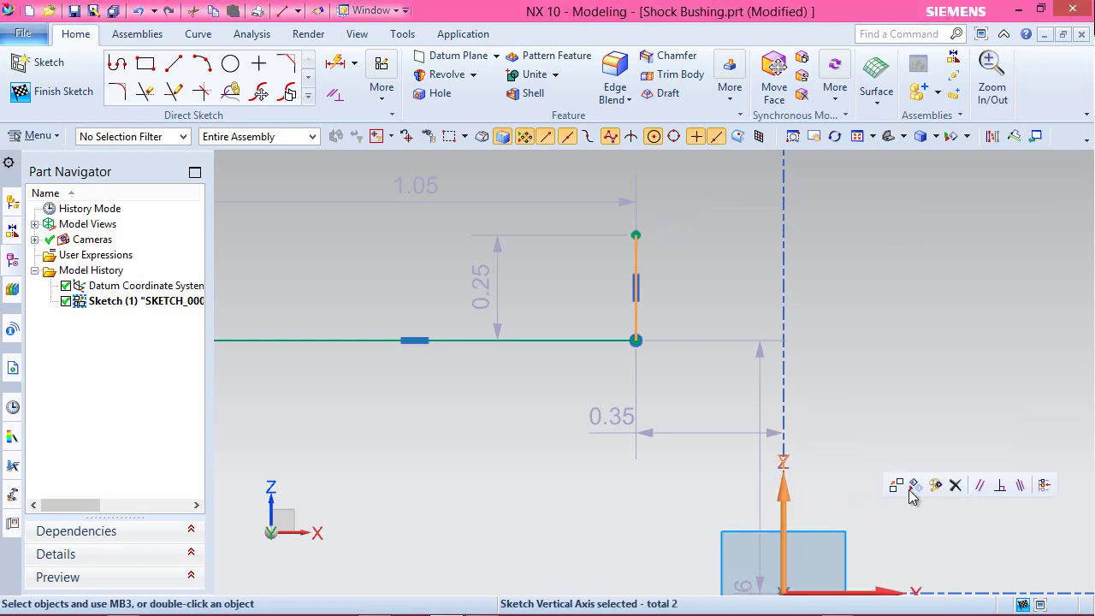
click(1022, 485)
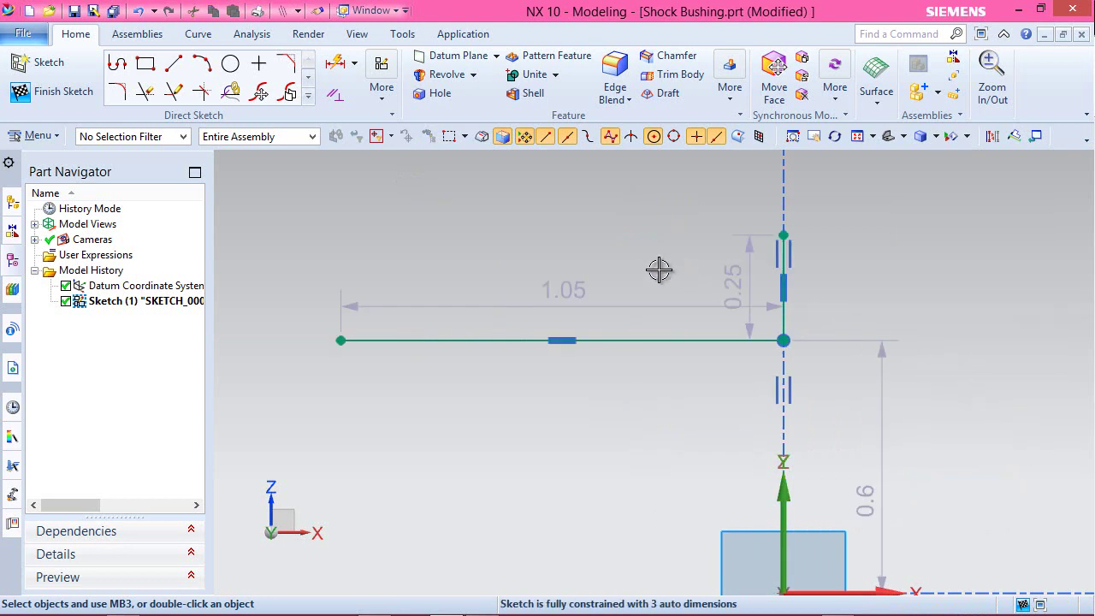
Step: Dimension the horizontal line's distance from the sketch's horizontal axis and set it to 0.049
click(335, 67)
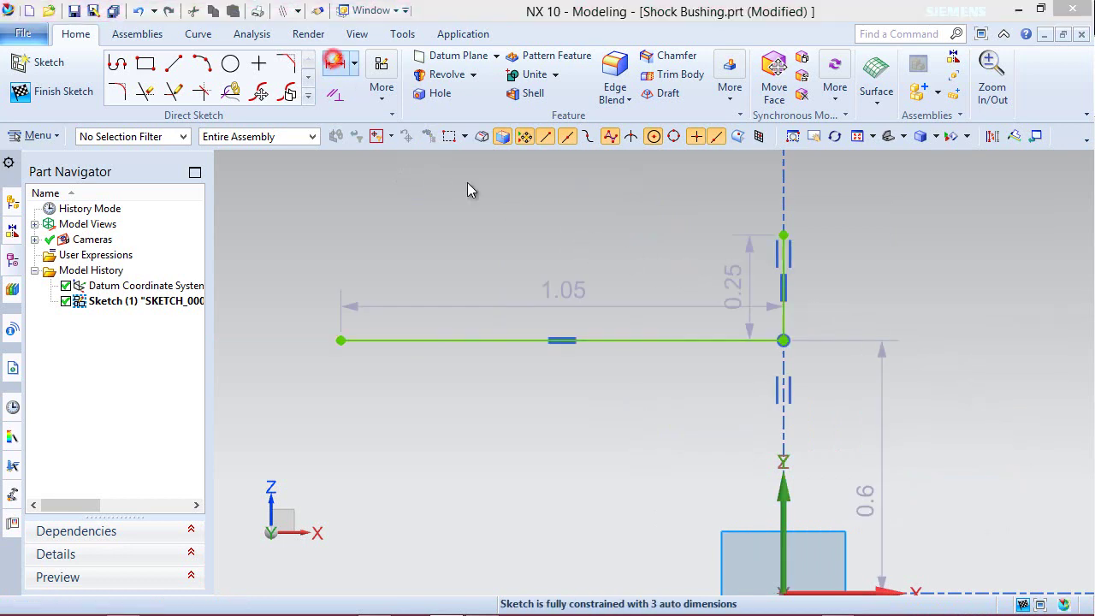
click(708, 341)
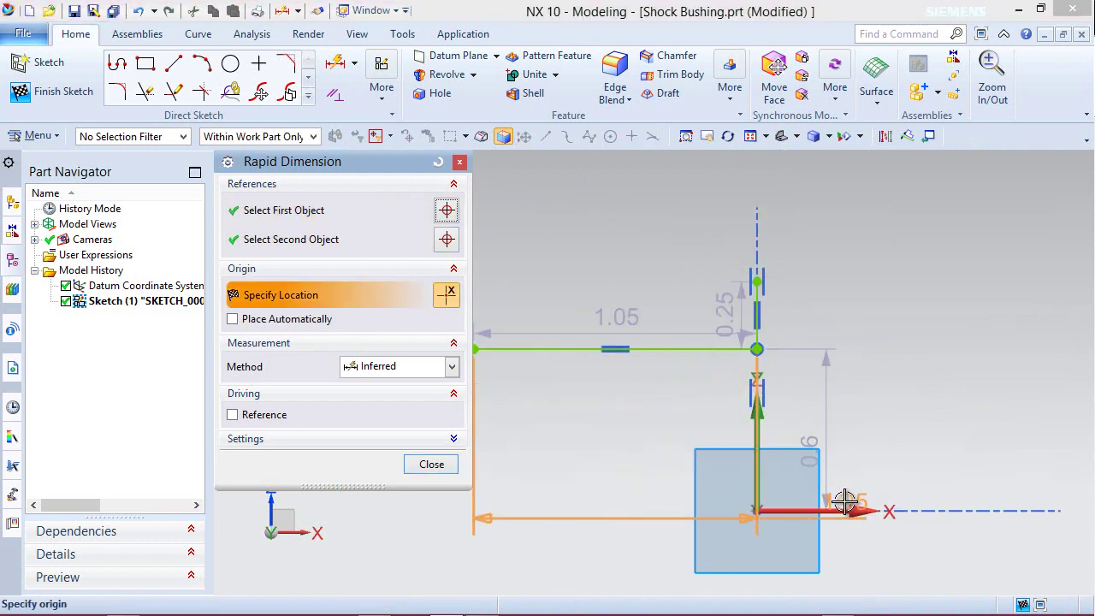
click(845, 505)
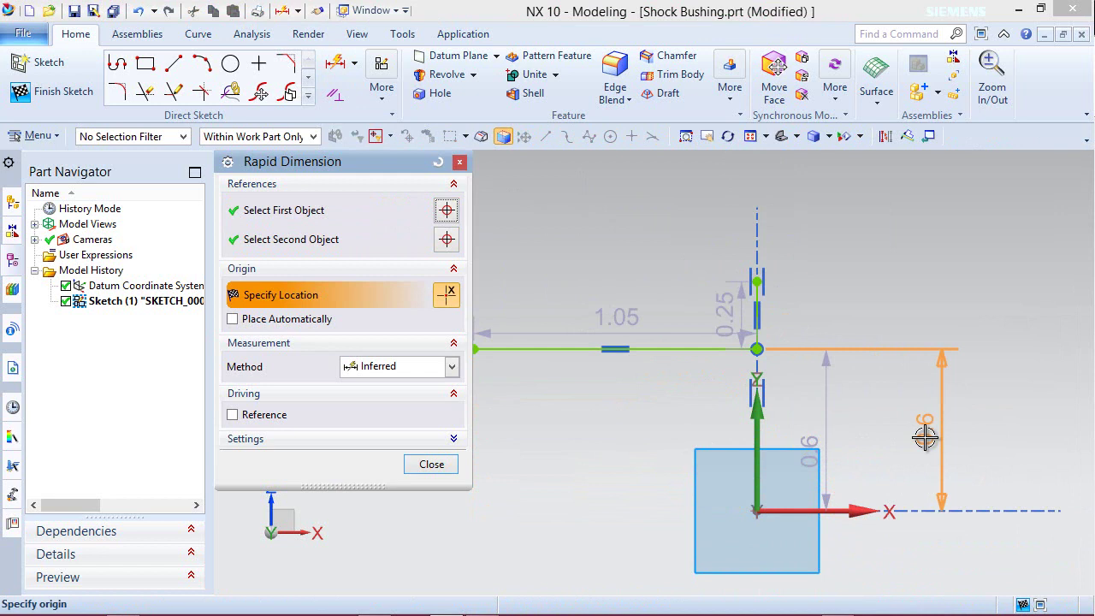
click(924, 437)
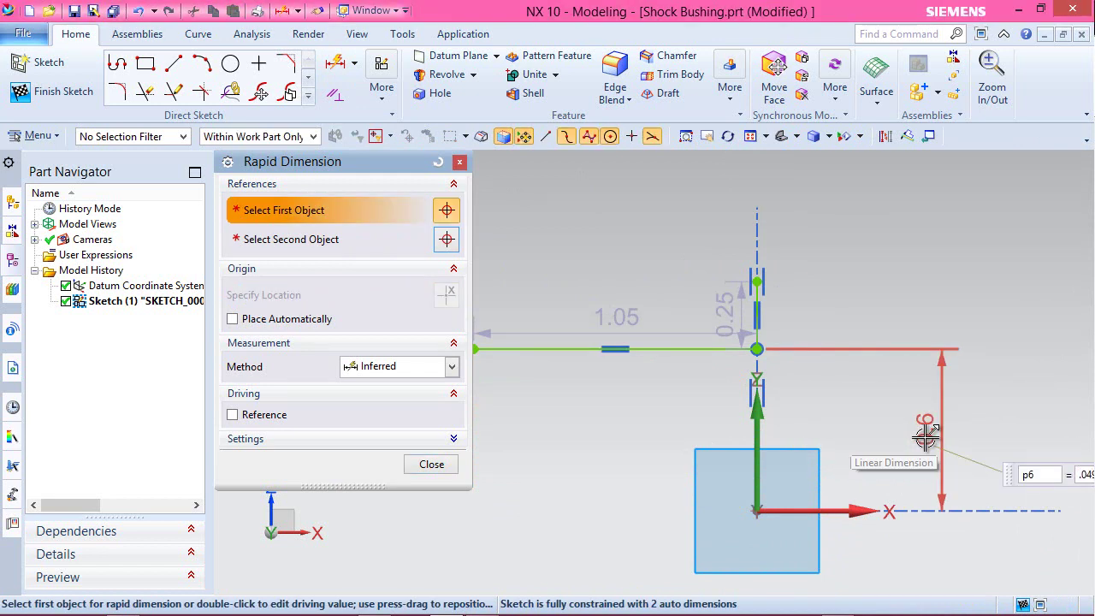
text(.049)
key(Return)
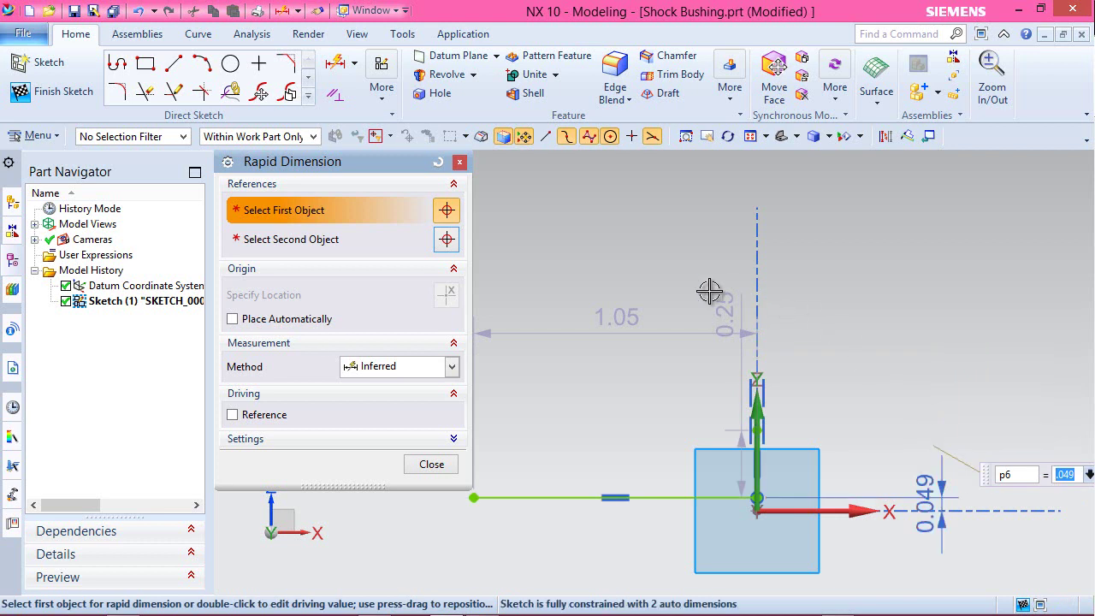
Step: Dimension the vertical line's upper endpoint from the sketch's horizontal axis and set the distance to 0.10754
scroll(838, 437, up, 5)
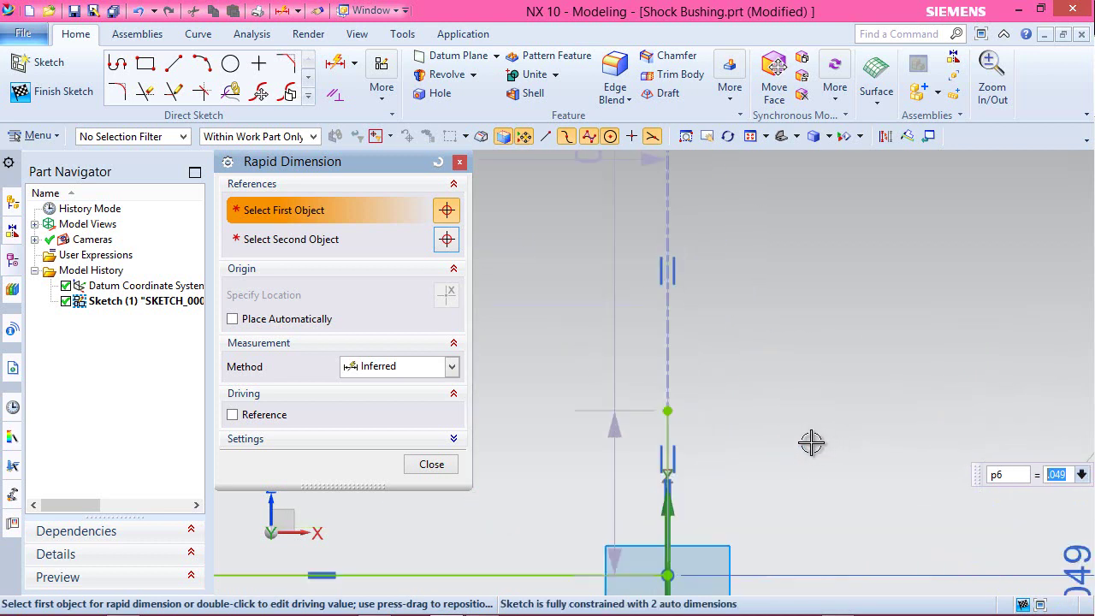
click(635, 400)
scroll(661, 334, down, 5)
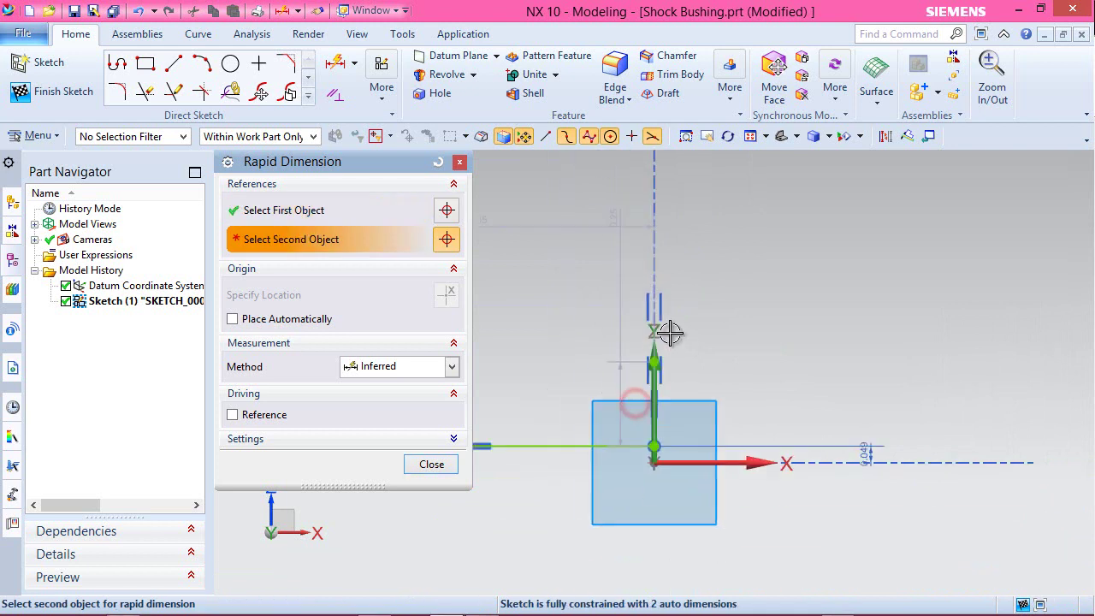
click(732, 462)
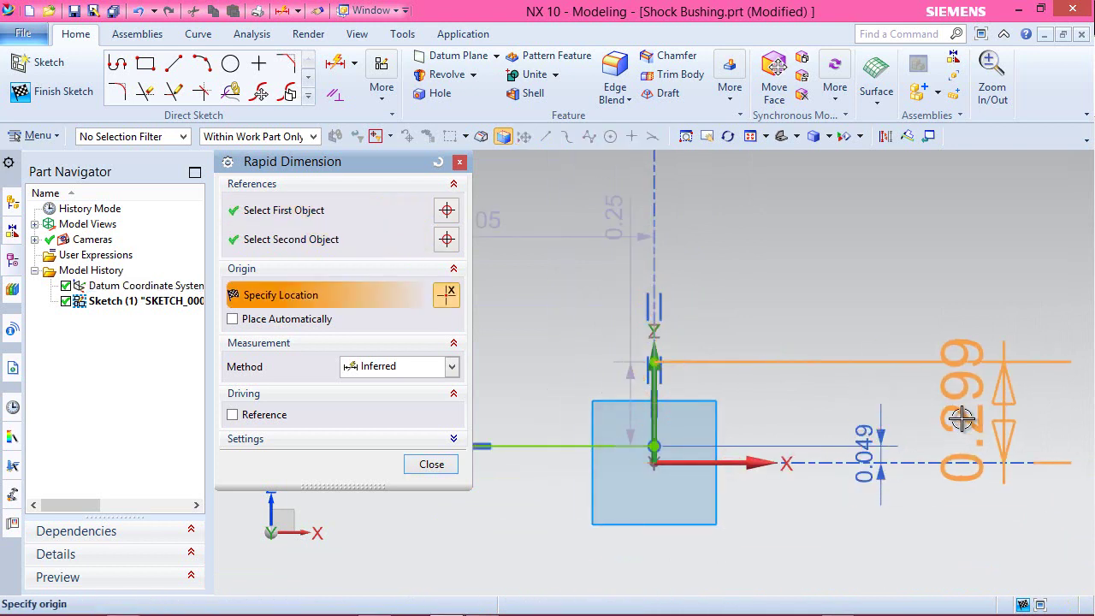
click(961, 417)
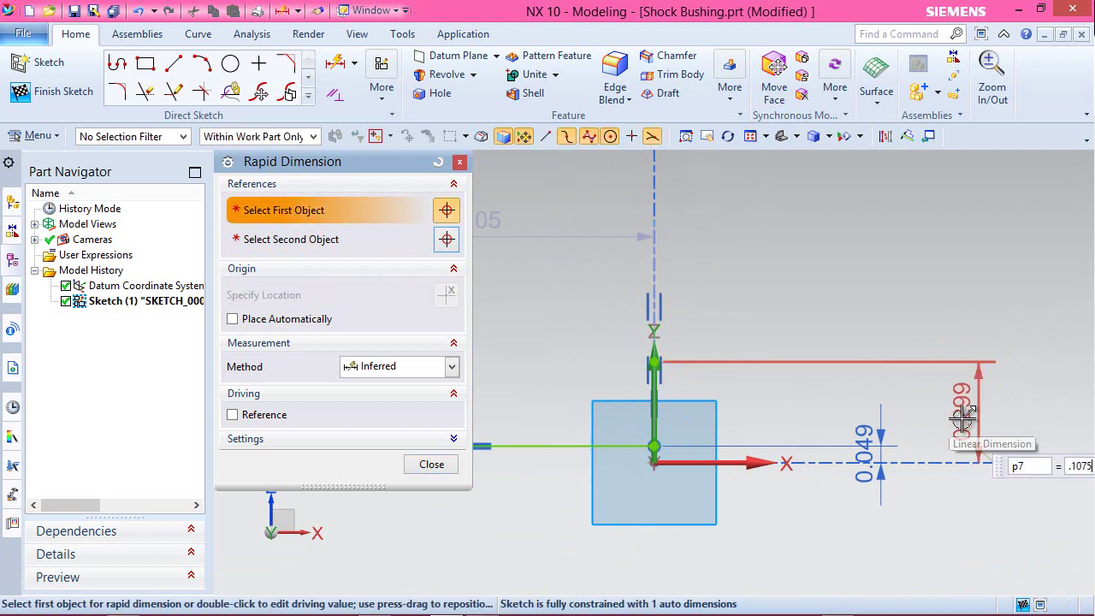
key(Return)
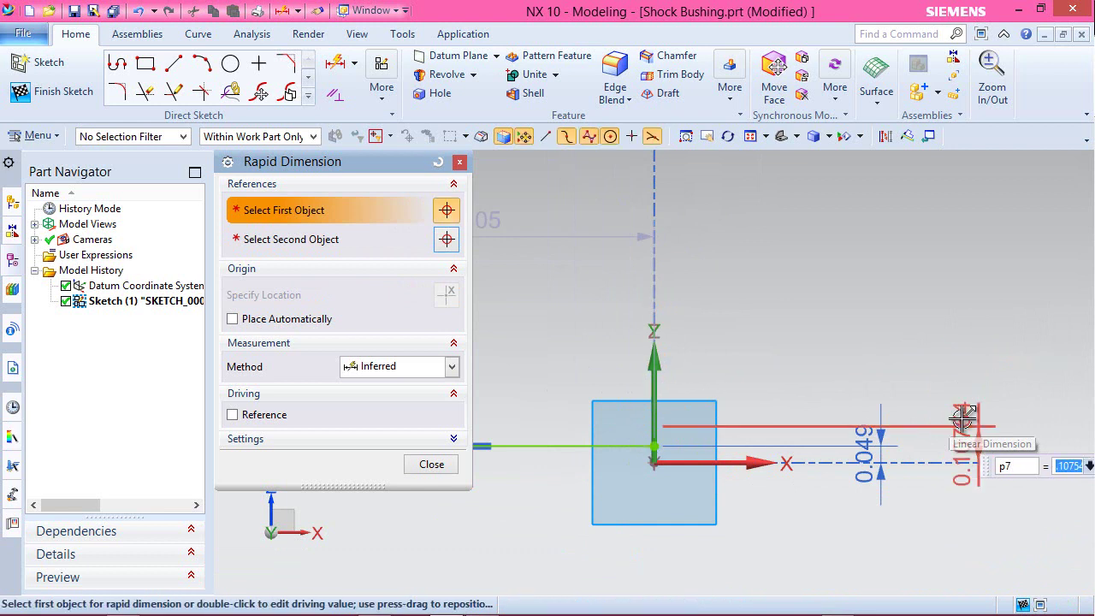
click(431, 463)
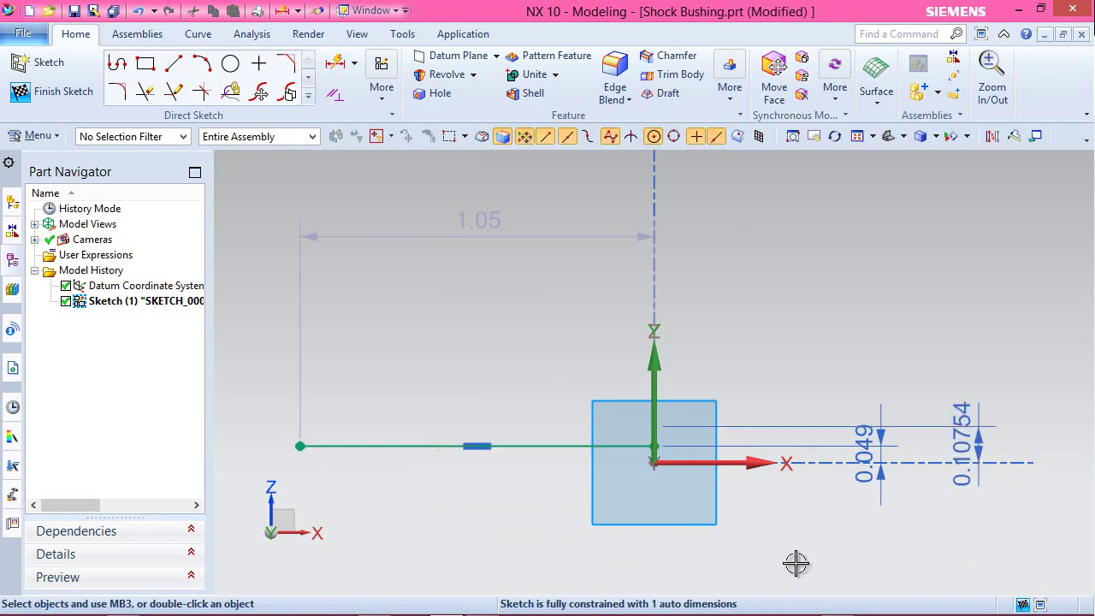
Step: Reposition the 0.049 dimension beside the horizontal line's free end and the 0.10754 dimension closer to the vertical axis
drag(868, 455, 259, 464)
drag(955, 446, 800, 442)
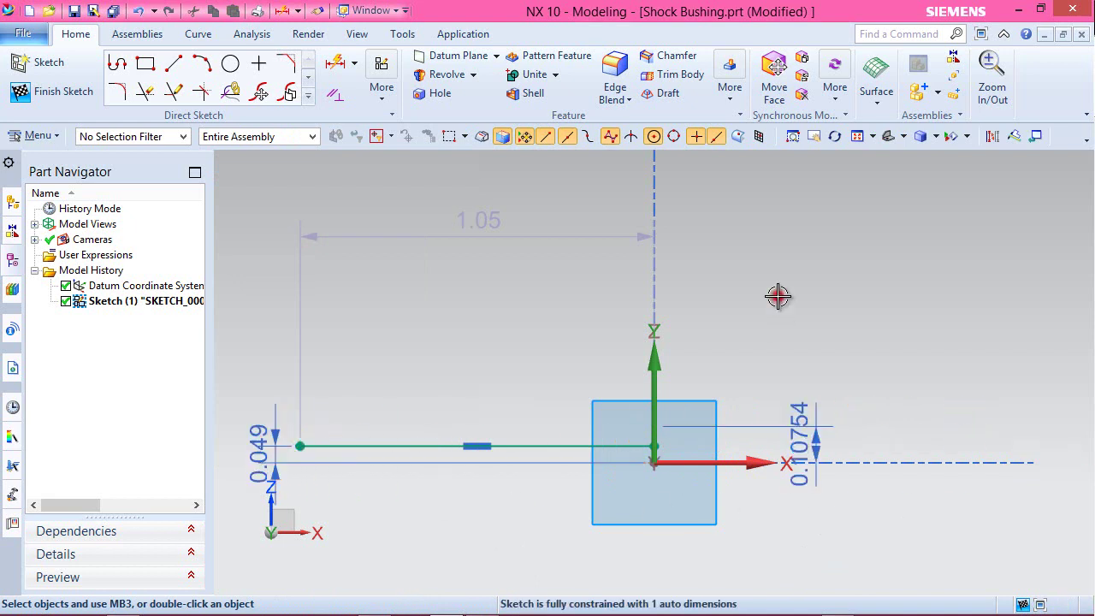
click(777, 296)
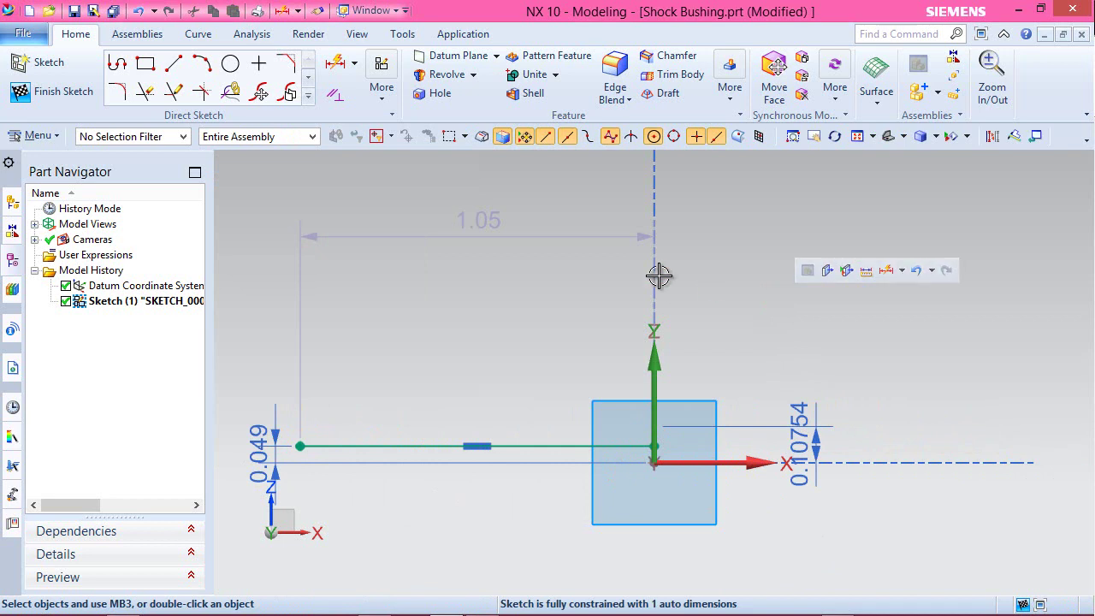
Step: Draw a vertical line about 0.3 high from the horizontal line's free end and a 0.0875 horizontal line from its top, with its dimension placed above
click(175, 65)
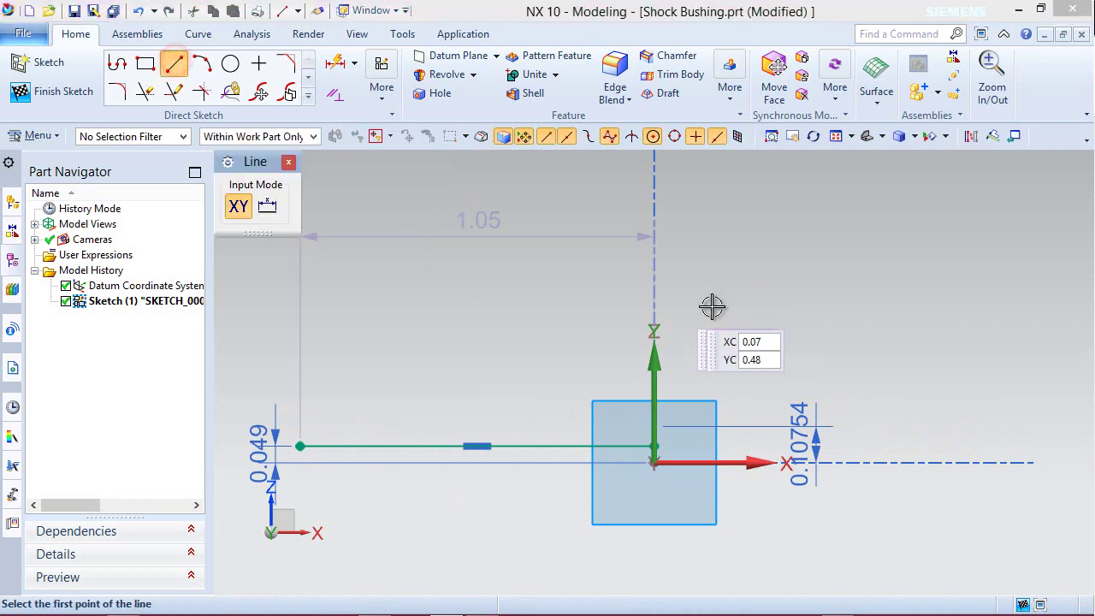
scroll(758, 298, up, 1)
click(391, 417)
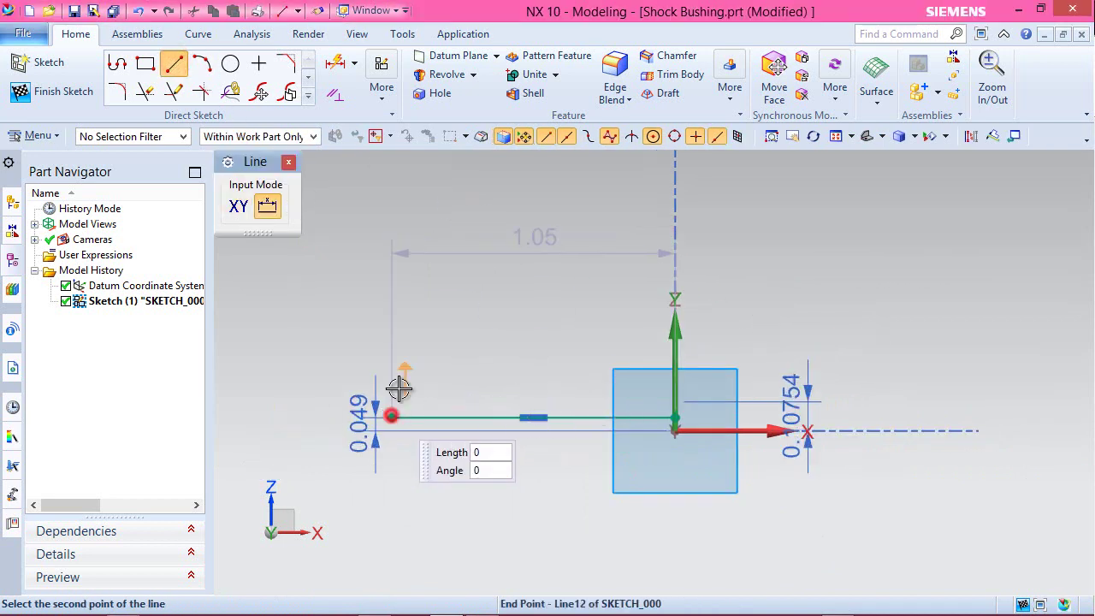
click(392, 334)
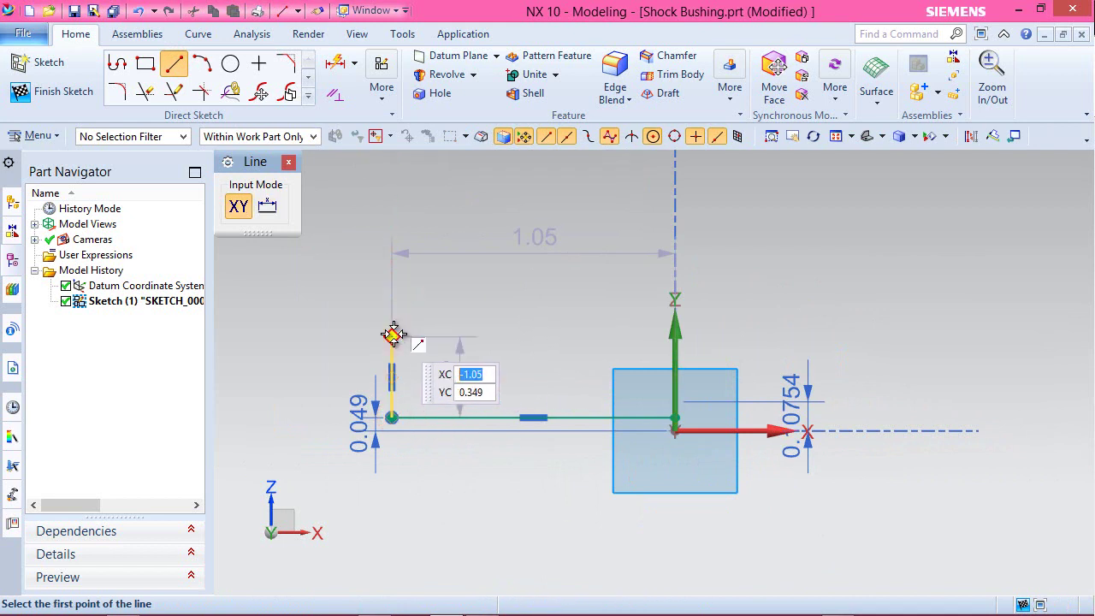
click(392, 334)
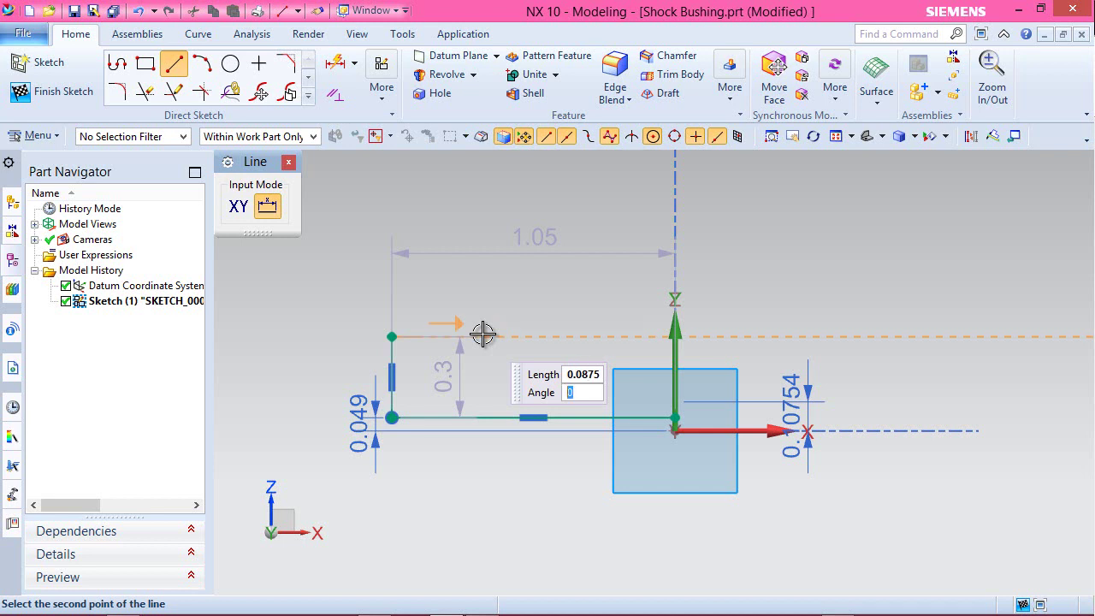
click(482, 334)
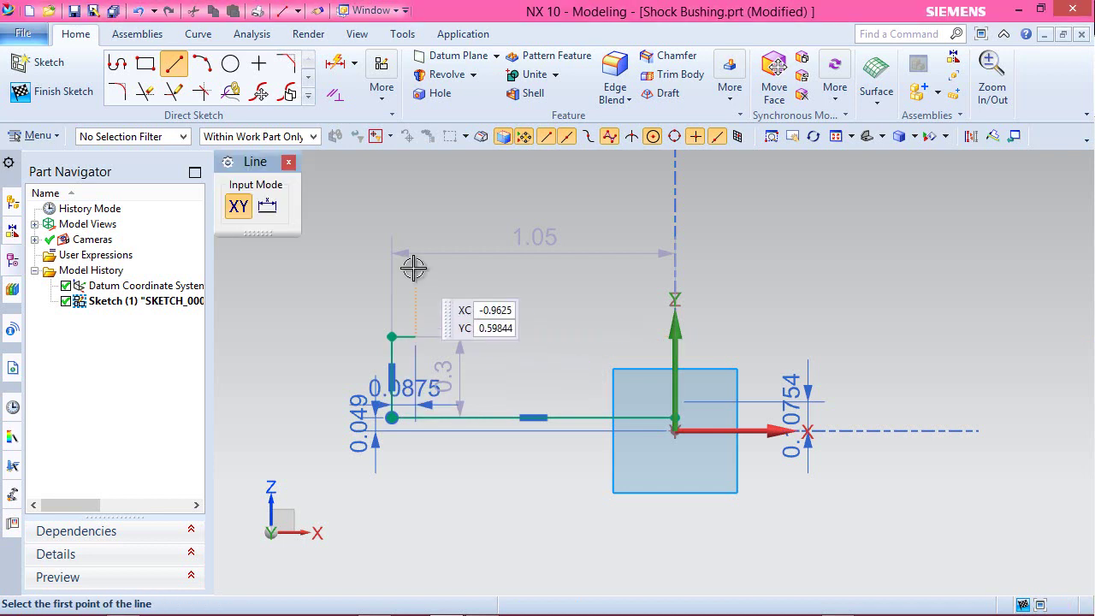
key(Escape)
drag(422, 382, 418, 294)
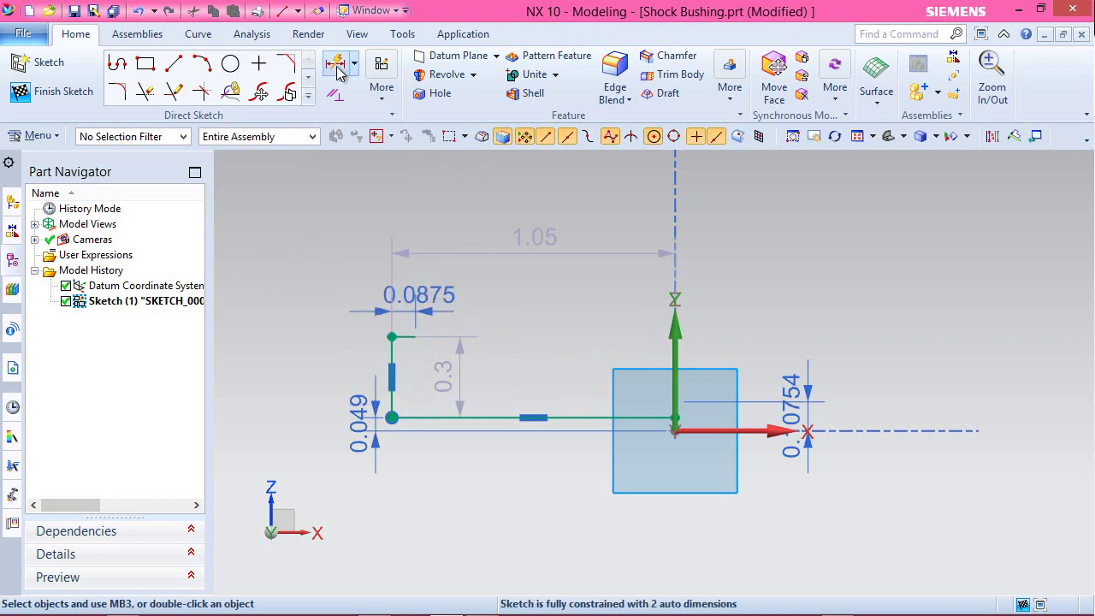
Step: Dimension the height of the 0.0875 horizontal line's outer end above the sketch's horizontal axis and set it to 0.125
click(336, 67)
scroll(599, 368, down, 1)
scroll(537, 385, up, 3)
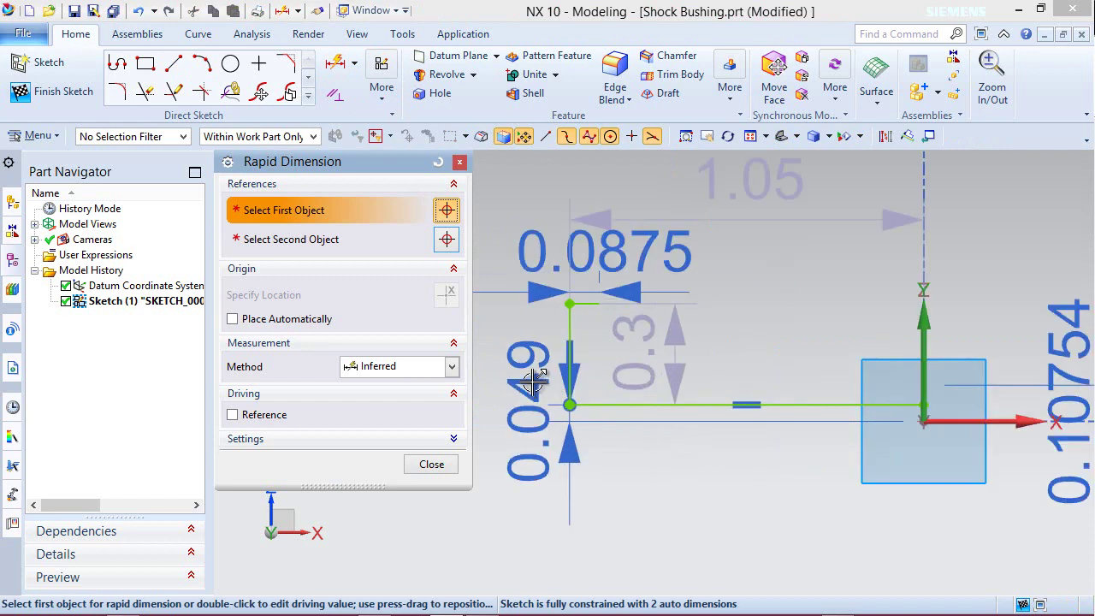
scroll(537, 385, up, 1)
click(597, 284)
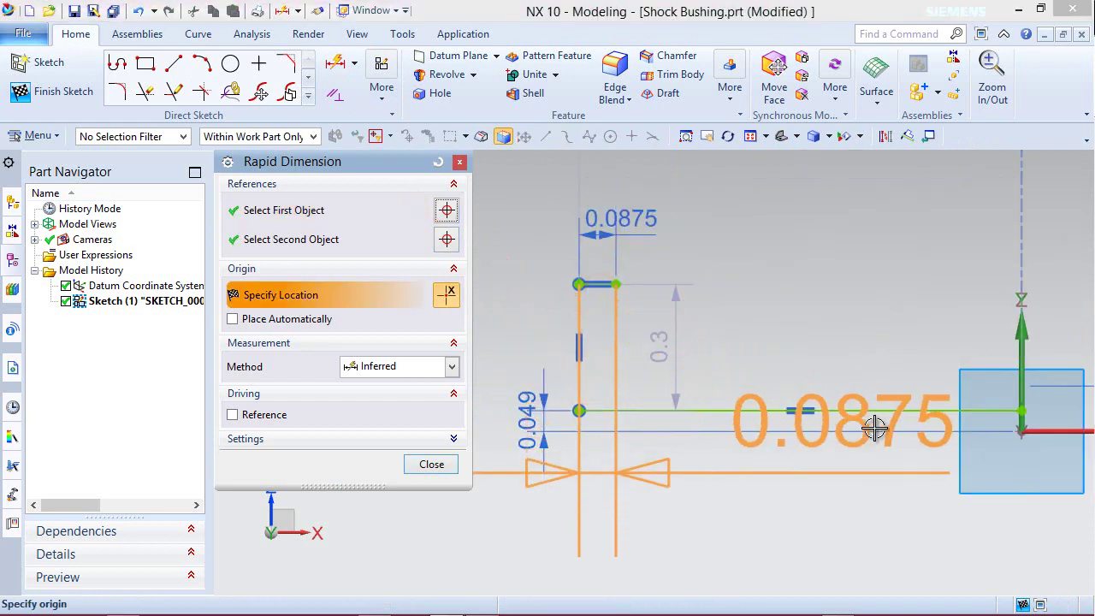
click(847, 420)
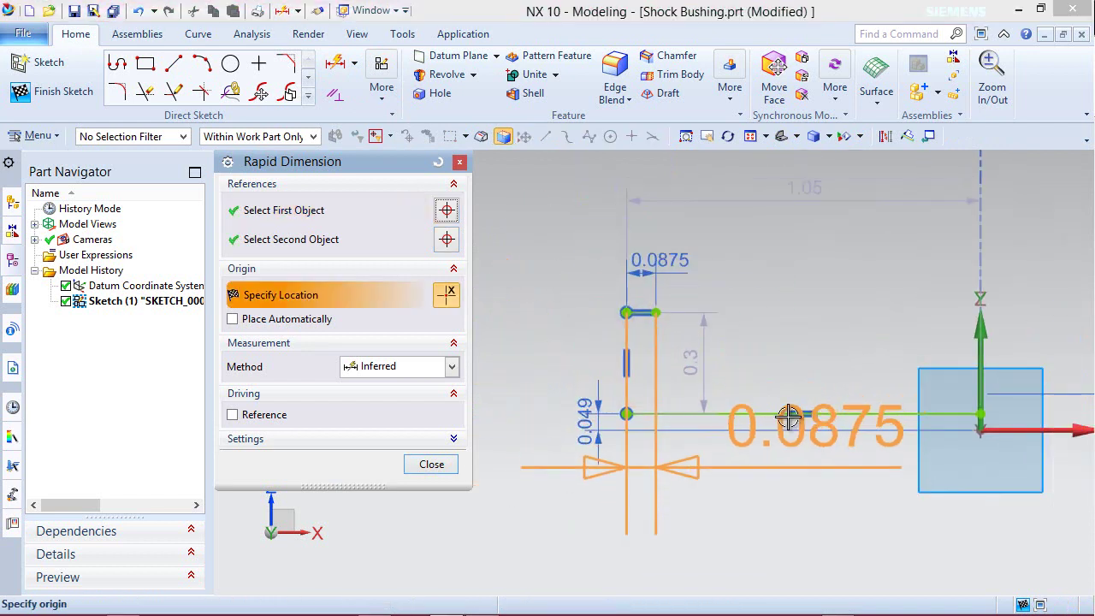
click(993, 436)
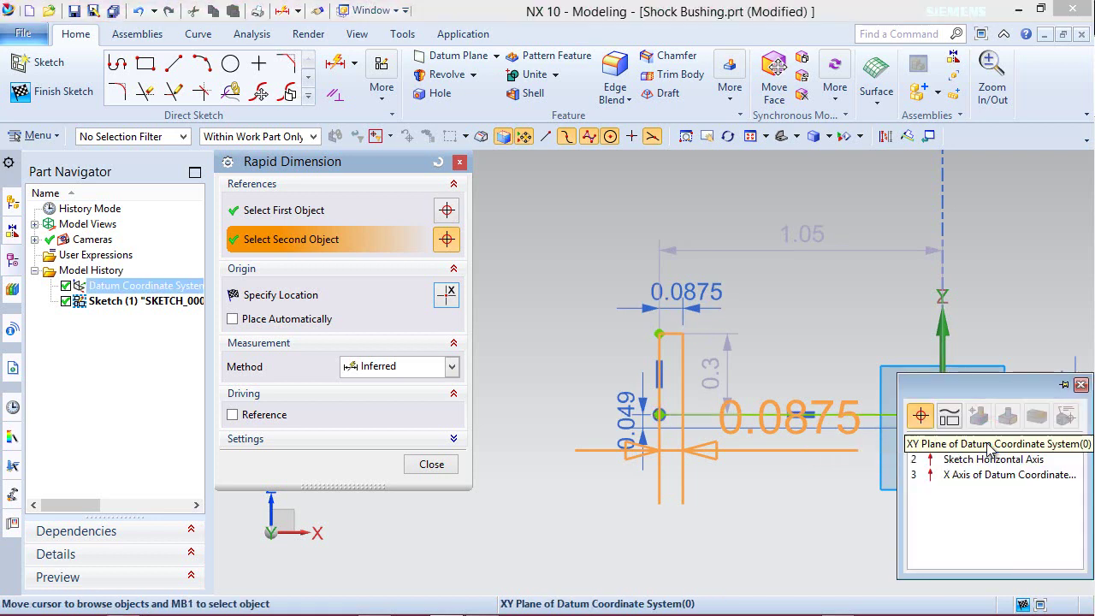
click(975, 474)
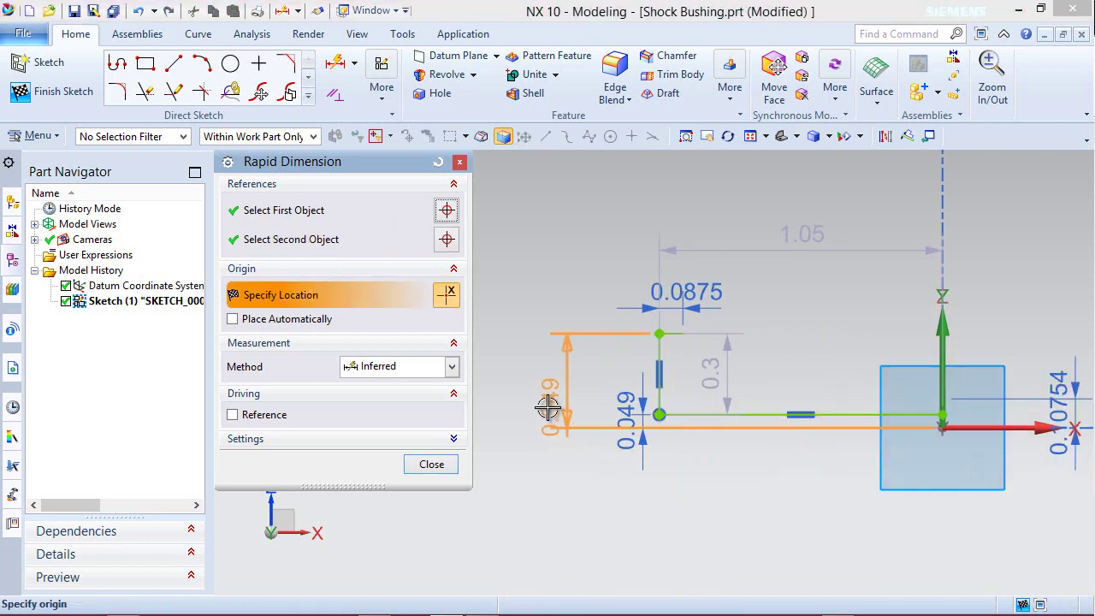
click(544, 404)
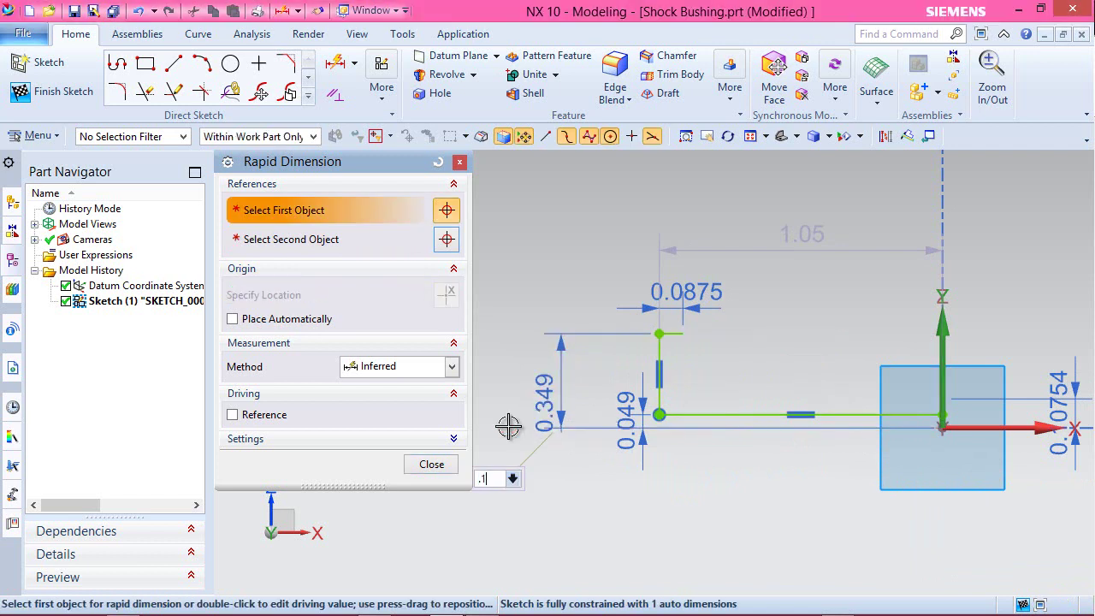
key(Return)
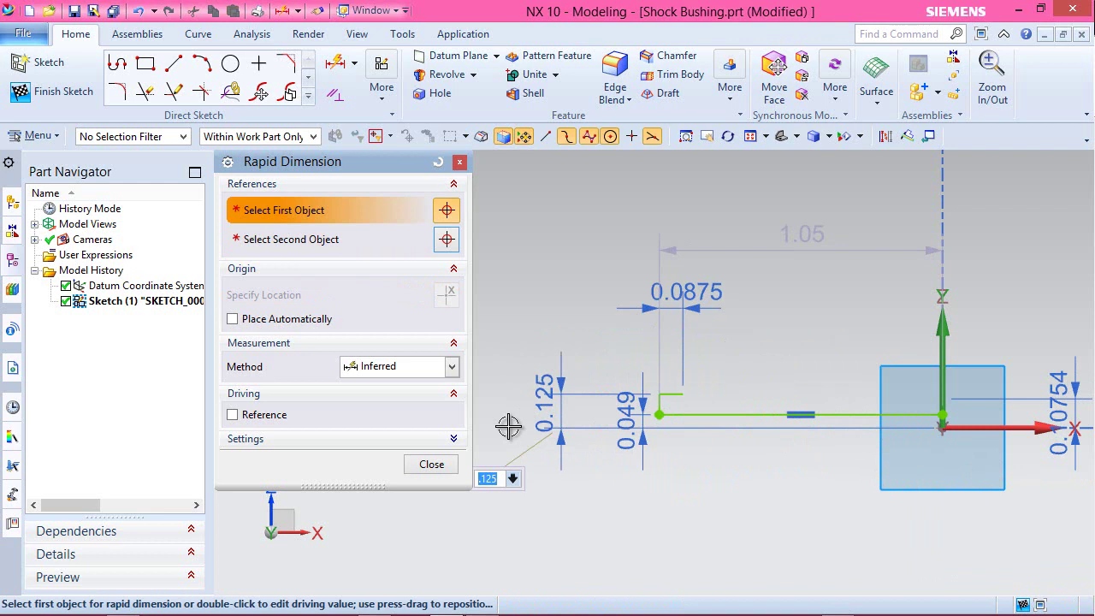
click(428, 465)
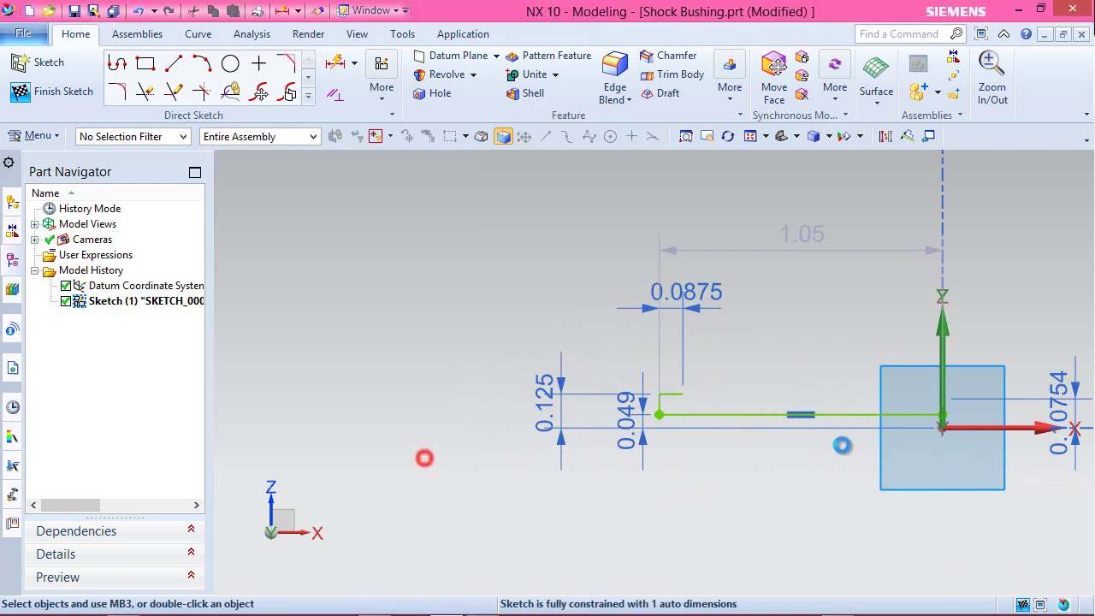
Step: Pull the outer vertical line inward to about 0.4 from the vertical axis and reposition the 0.049, 0.125 and 0.0875 dimensions beside the profile
scroll(924, 430, up, 2)
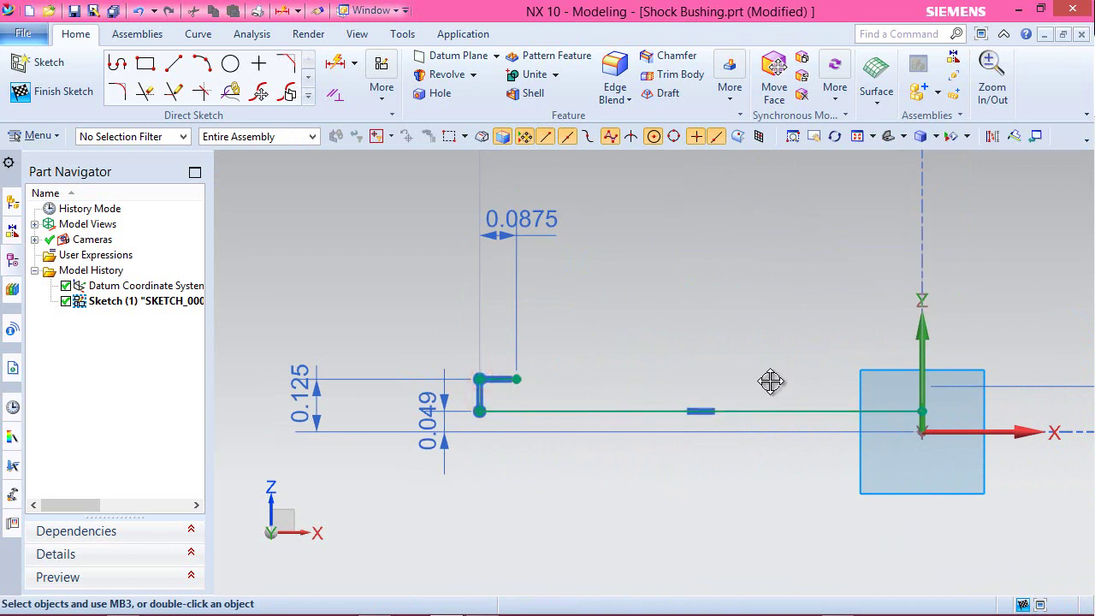
drag(753, 386, 752, 380)
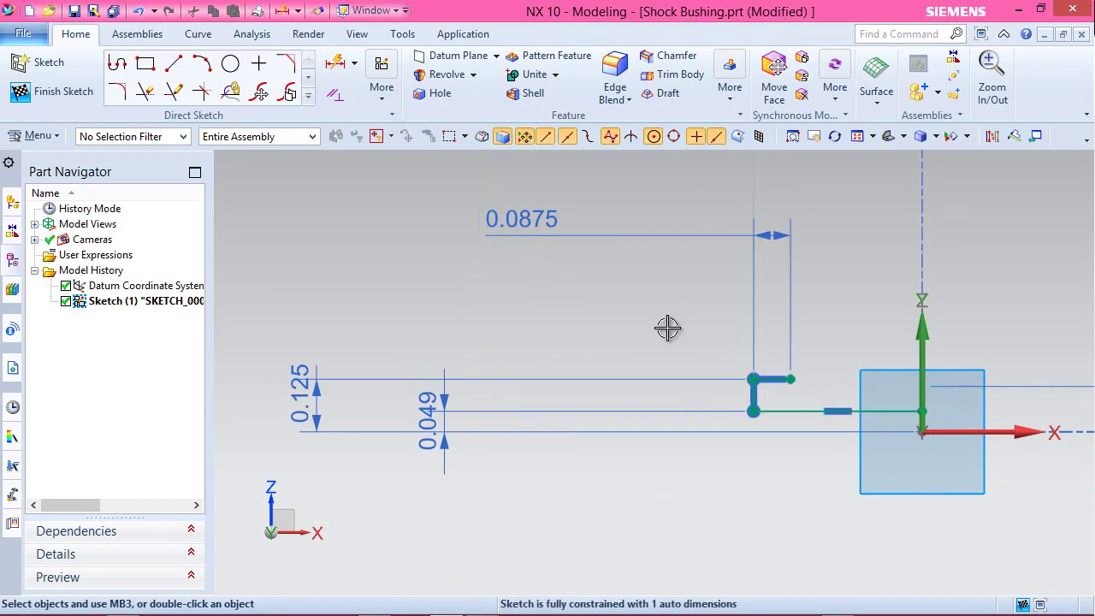
drag(434, 412, 703, 419)
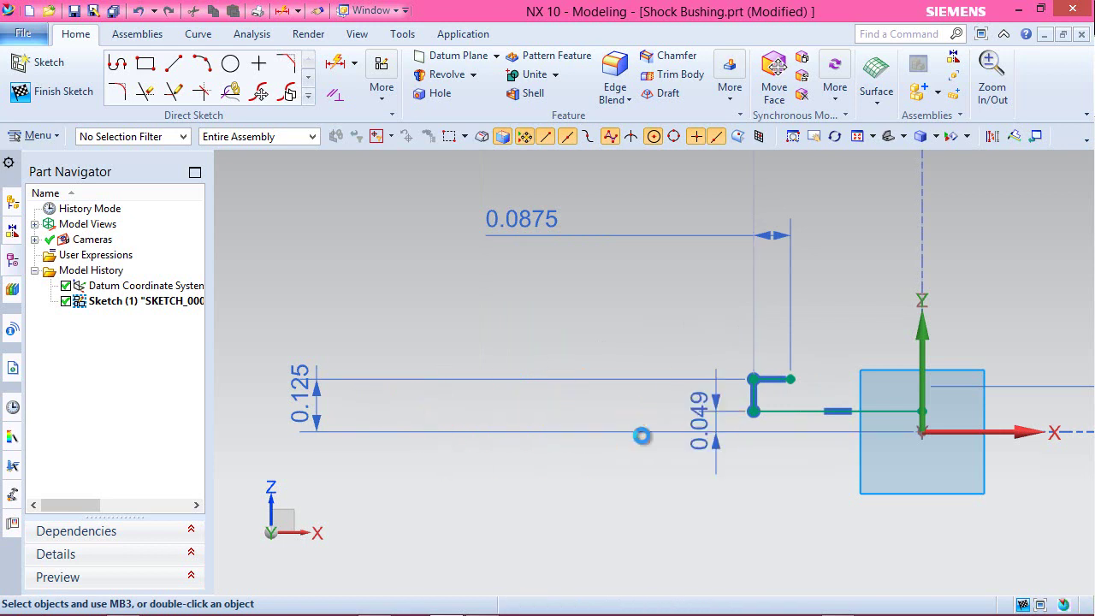
drag(337, 405, 660, 410)
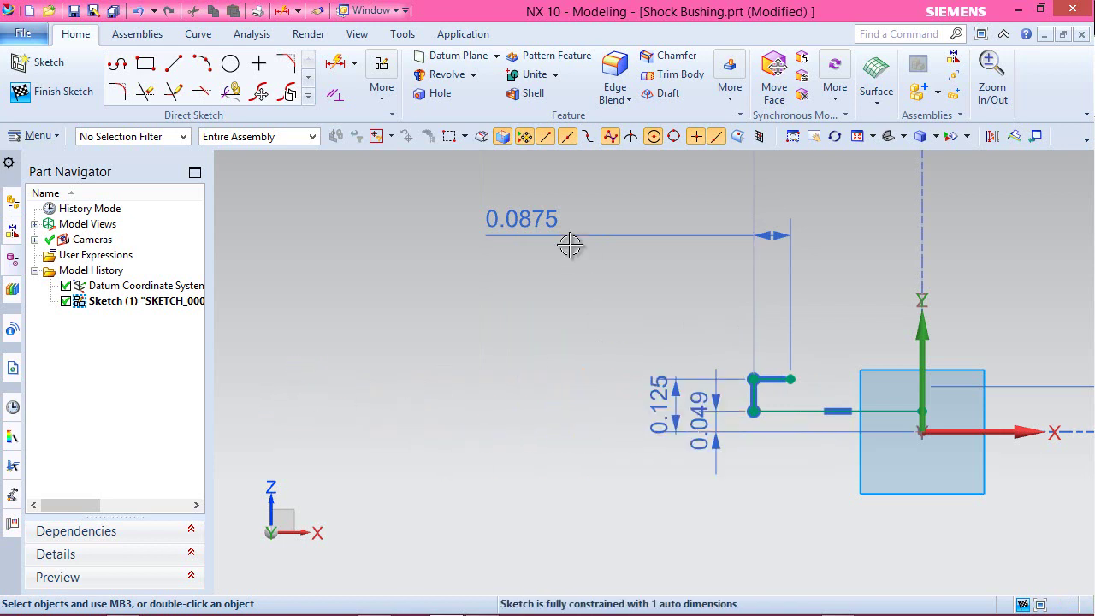
drag(554, 217, 753, 233)
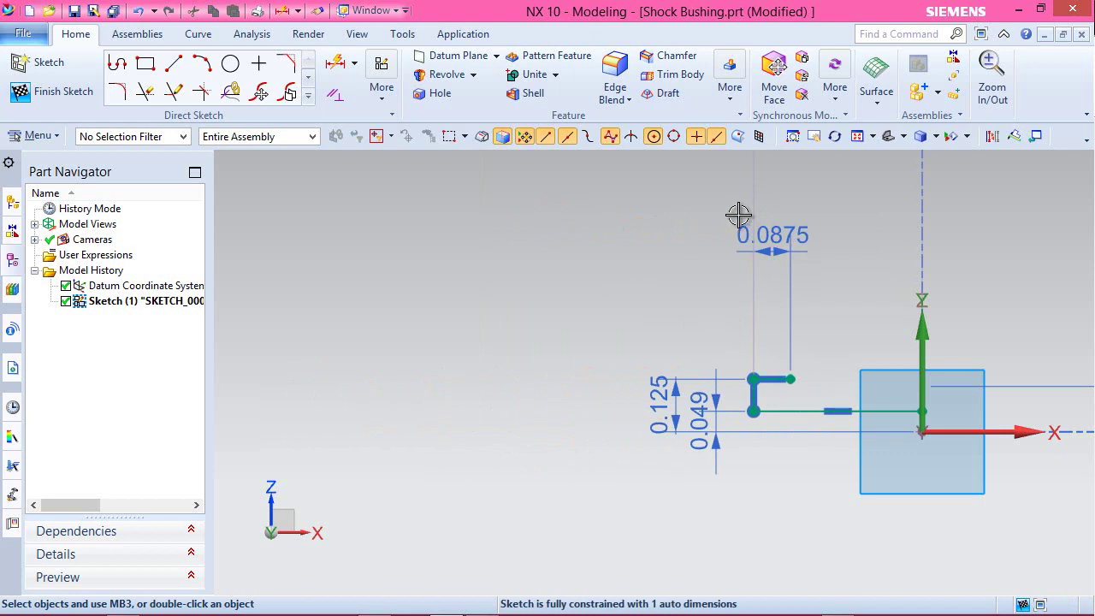
Step: Dimension the outer vertical line's distance from the sketch's vertical axis and set it to 0.2265
click(856, 137)
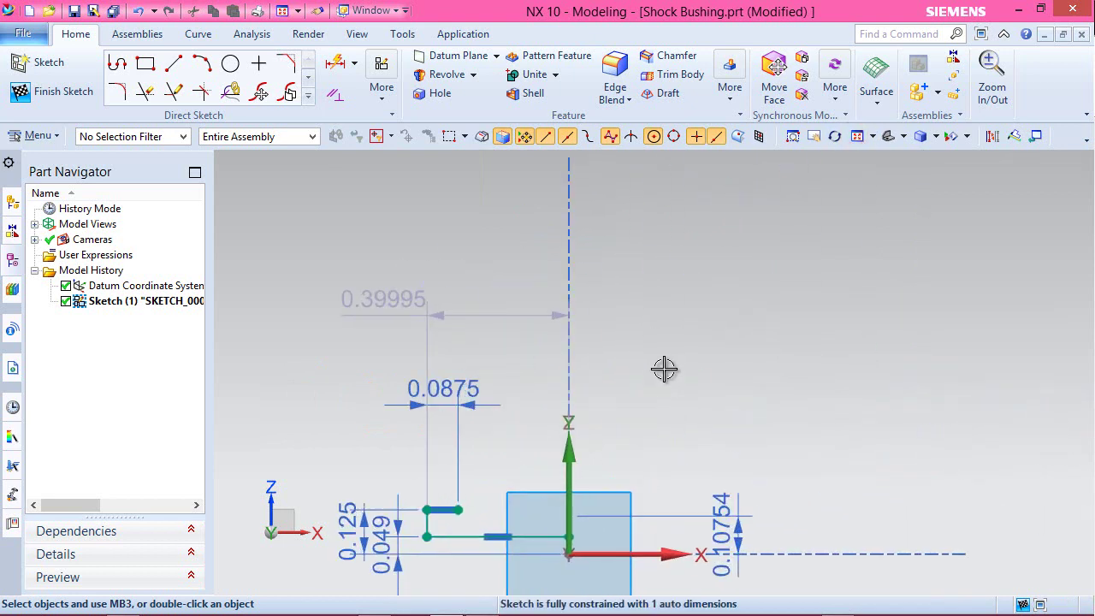
click(742, 453)
click(341, 70)
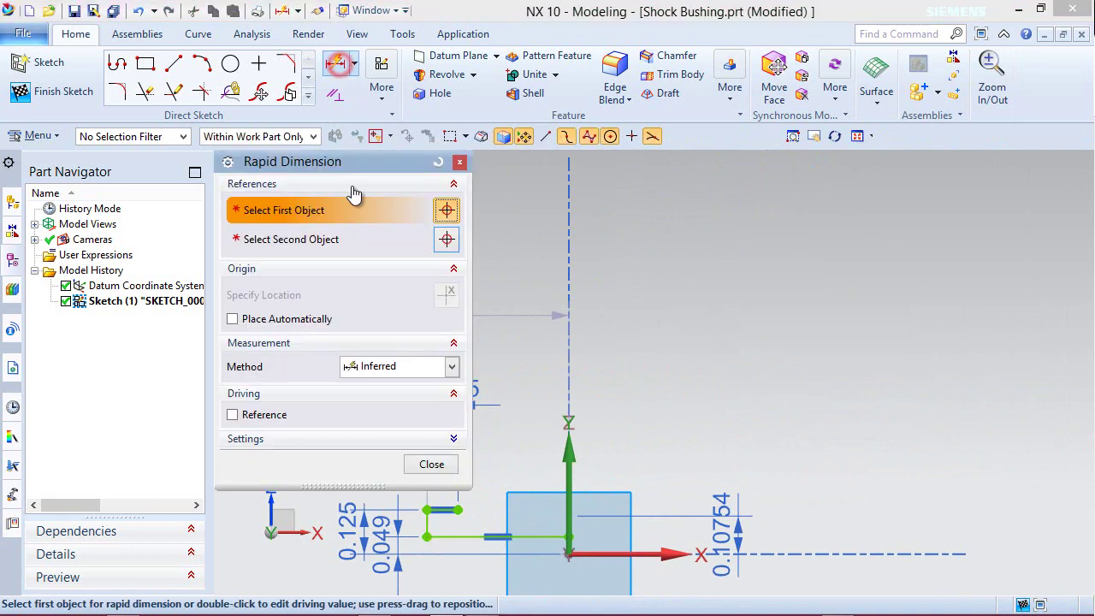
scroll(530, 462, up, 8)
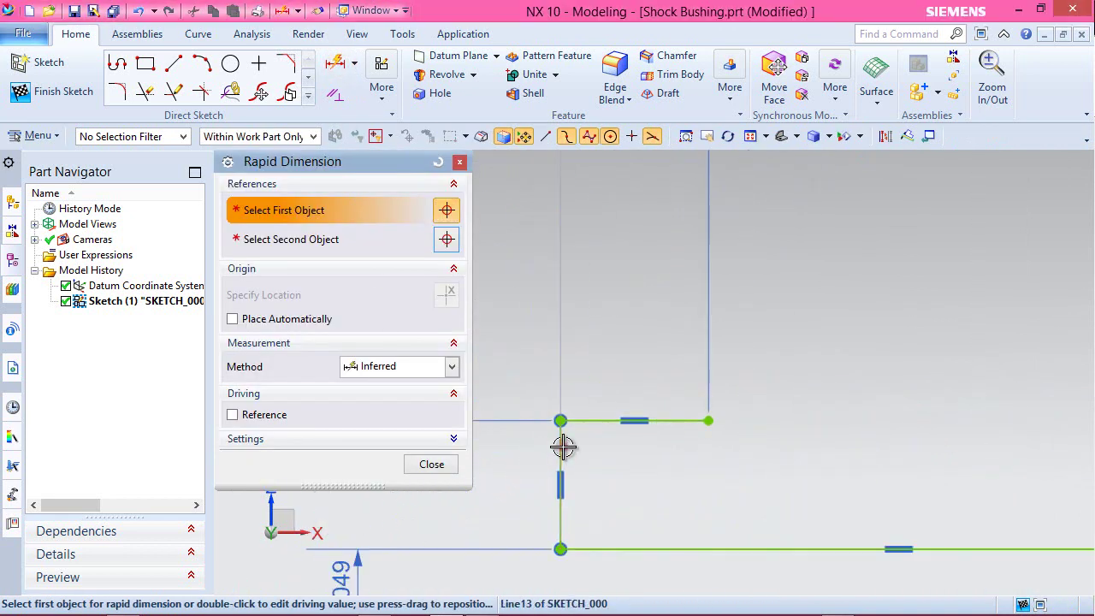
click(560, 447)
scroll(482, 494, down, 5)
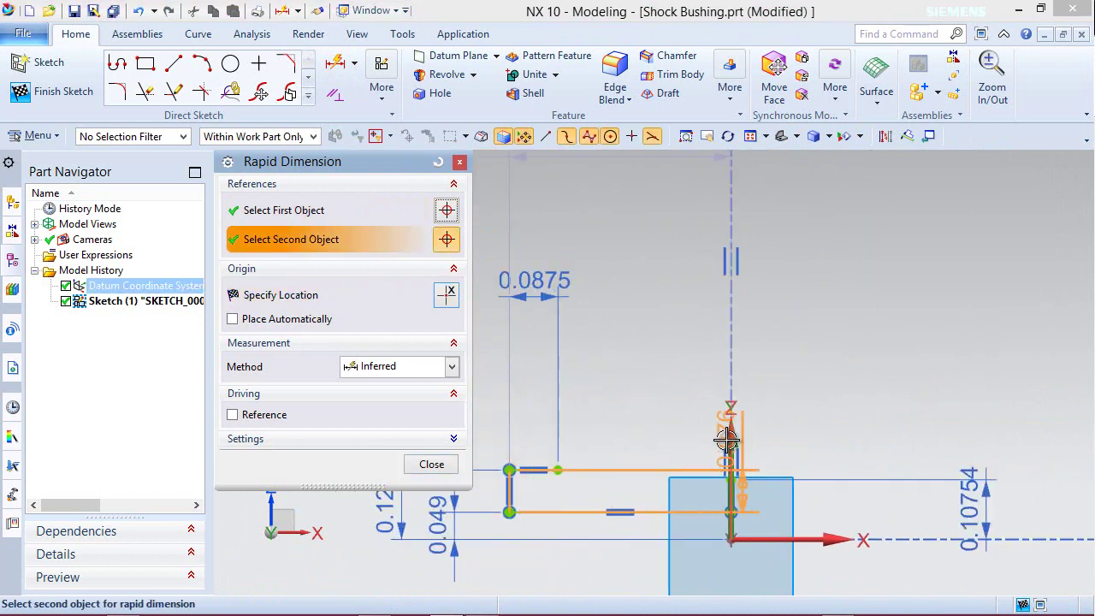
click(731, 436)
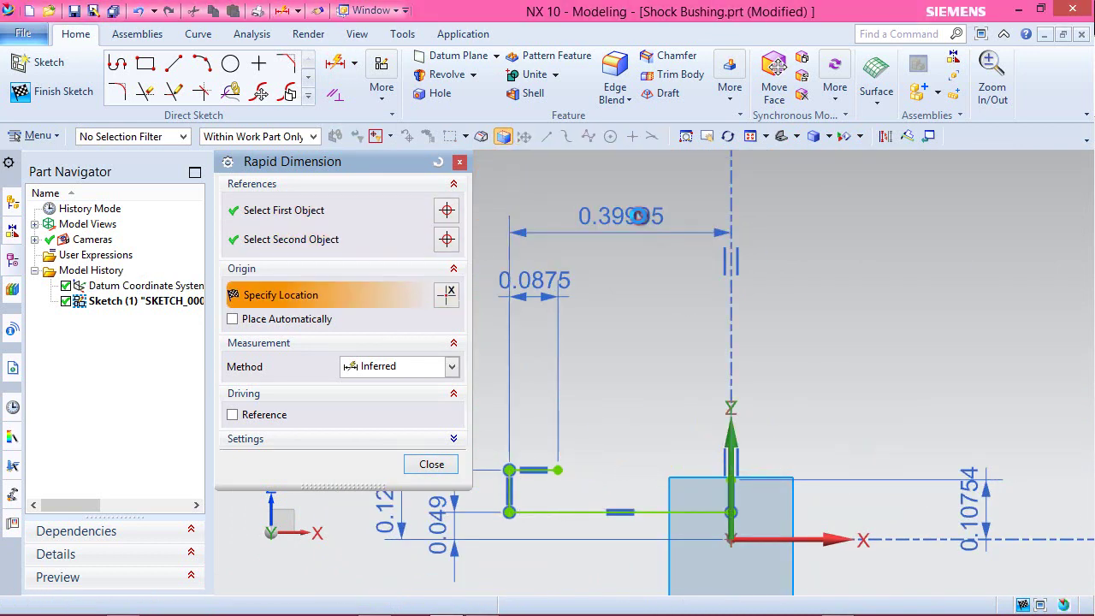
click(638, 216)
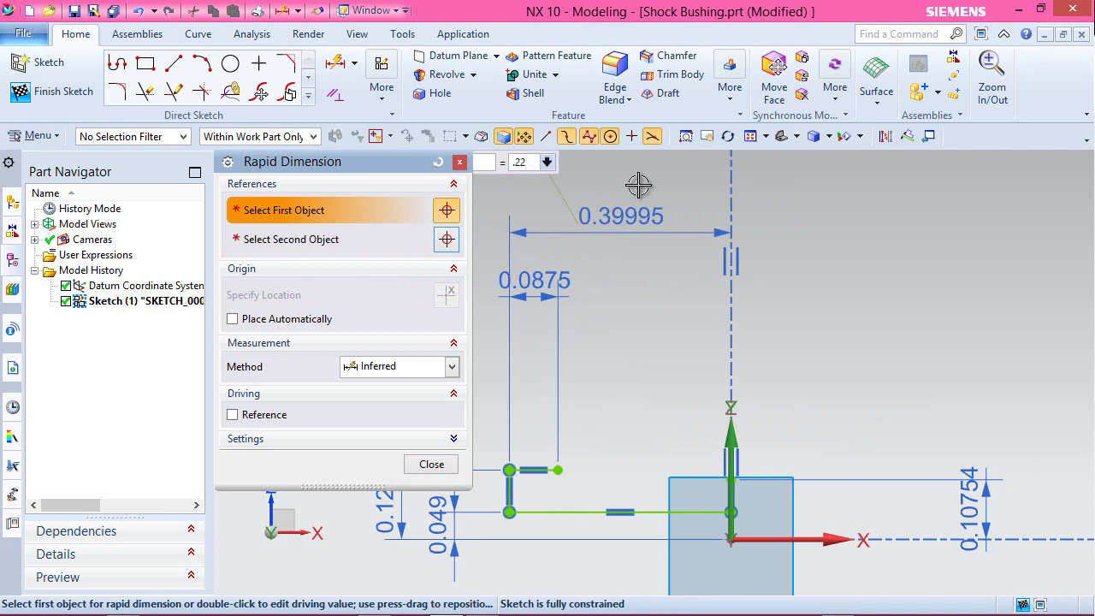
key(Return)
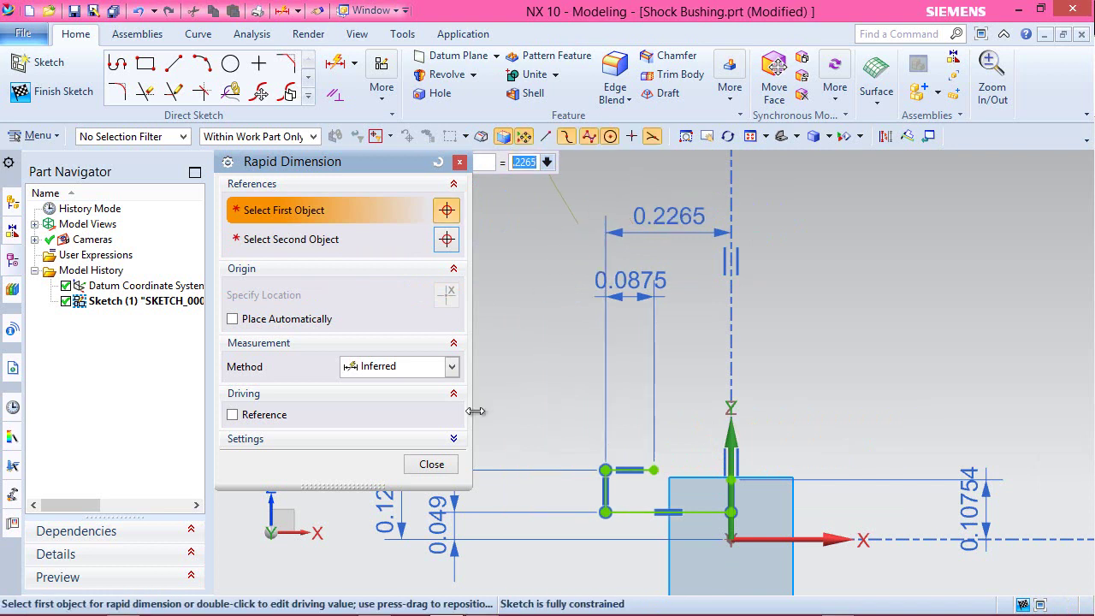
click(432, 464)
Step: Draw a short vertical line about 0.01 long downward from the free end of the 0.0875 horizontal line
scroll(733, 545, up, 3)
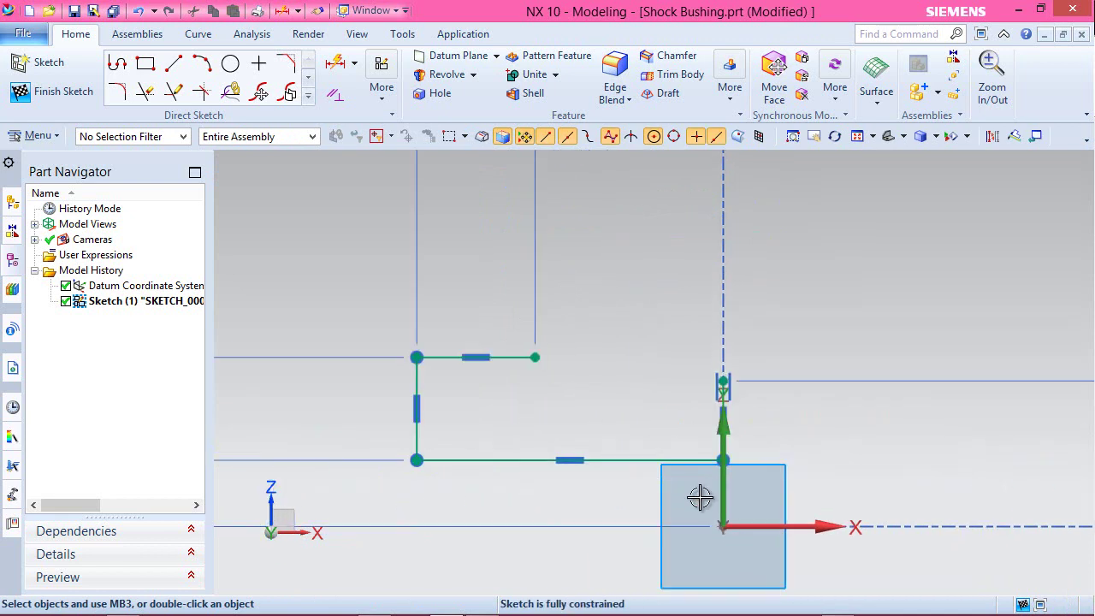
scroll(628, 397, up, 1)
click(174, 65)
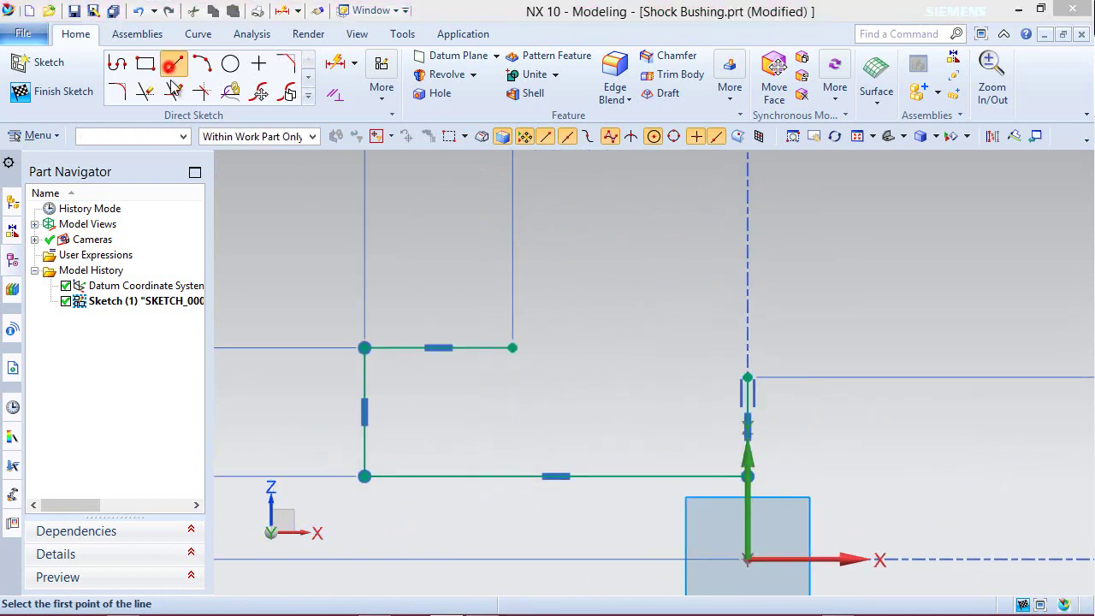
click(510, 348)
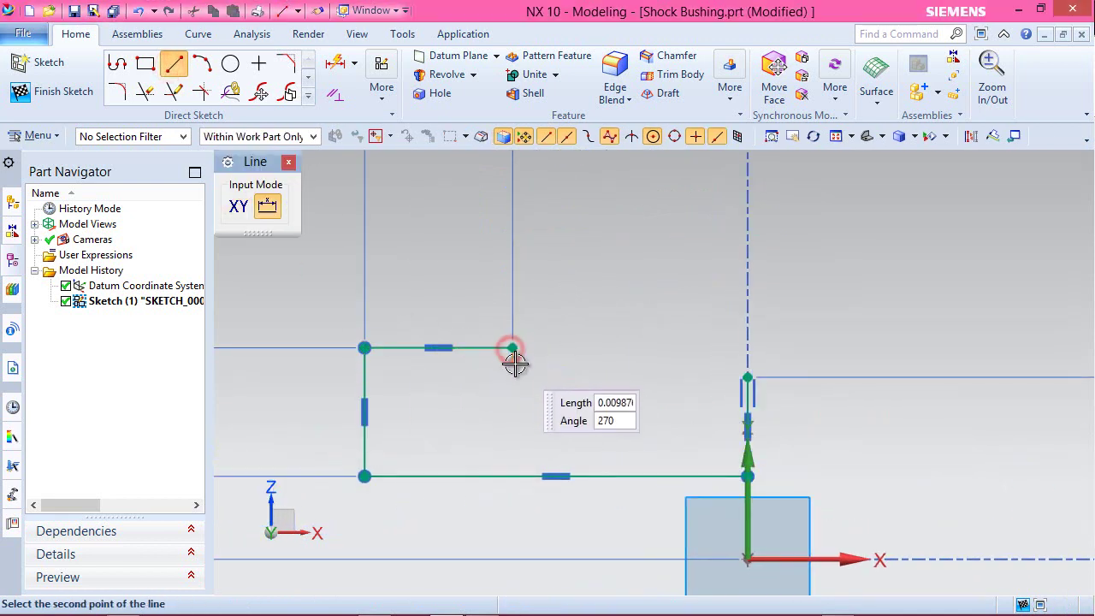
click(514, 367)
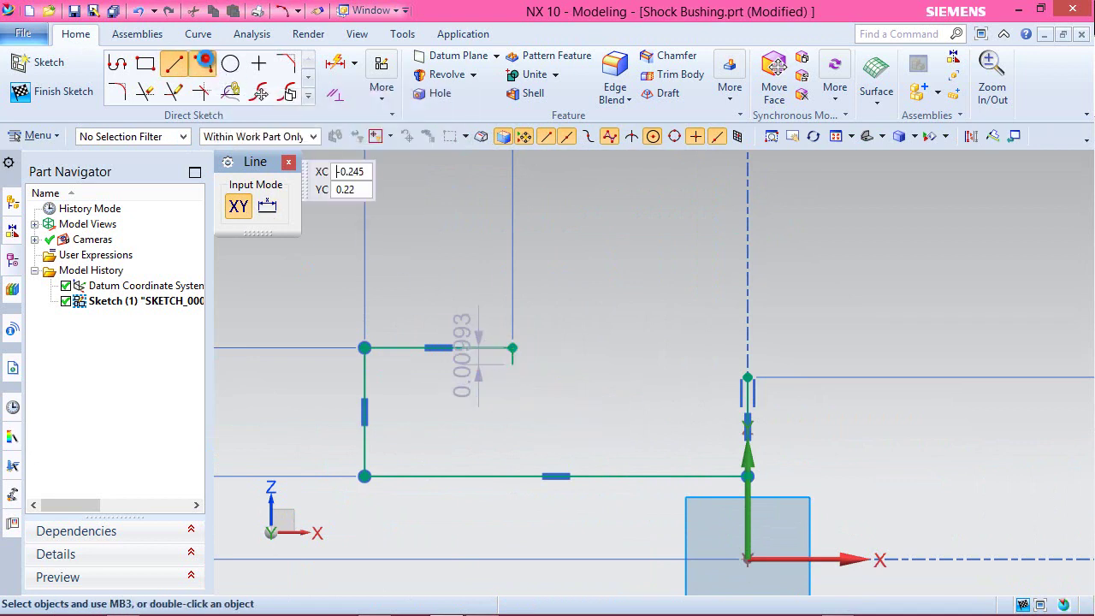
Step: Draw a three-point arc of about 0.486 radius from the short line's lower end to the upper endpoint of the line on the vertical axis
click(202, 65)
scroll(499, 306, up, 2)
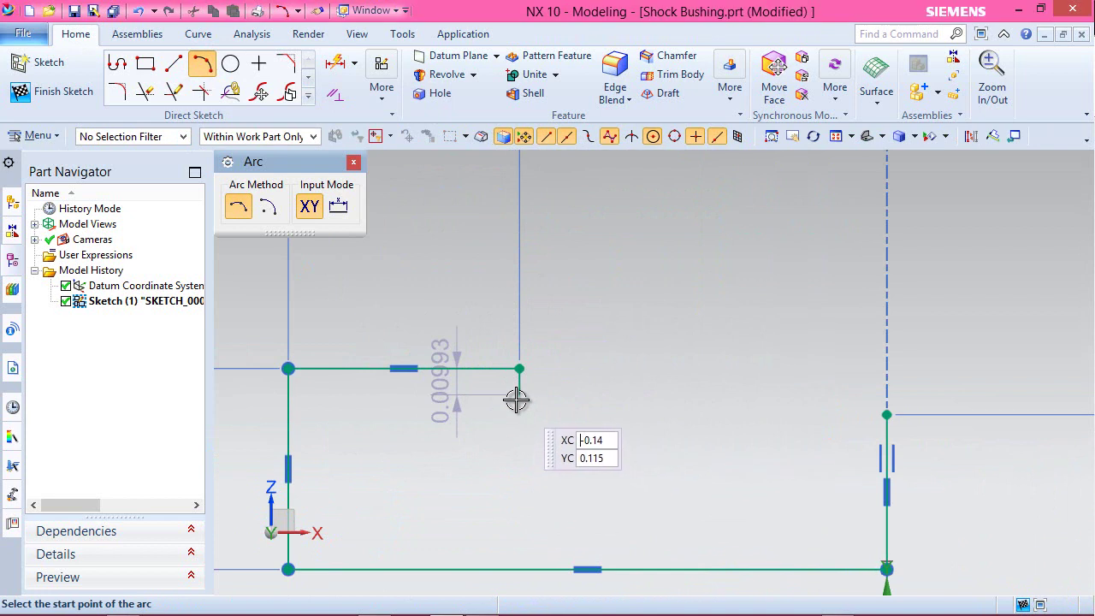
click(518, 395)
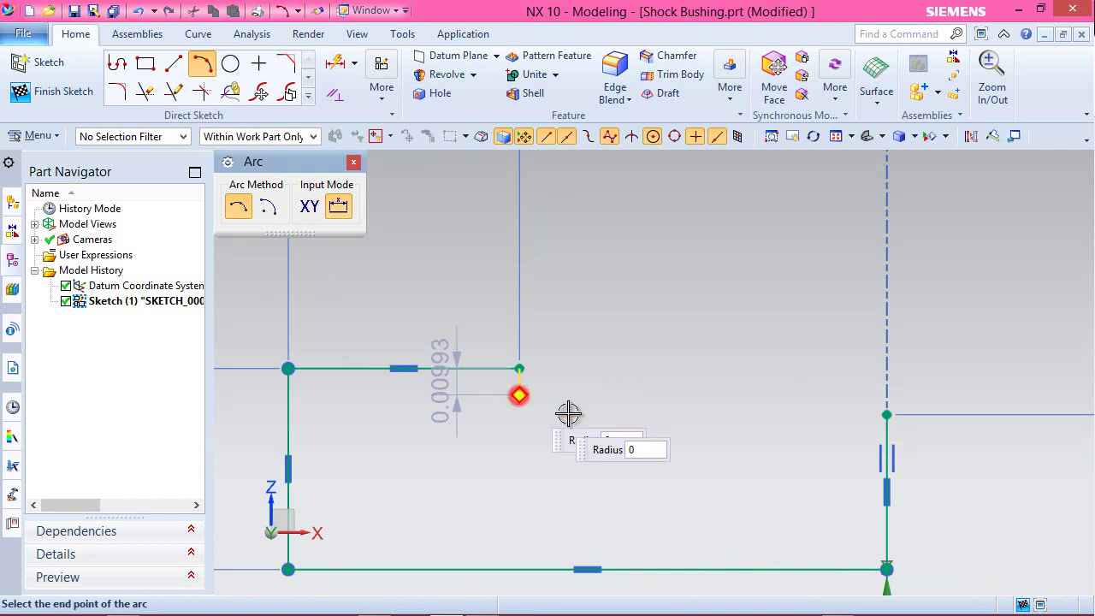
click(887, 416)
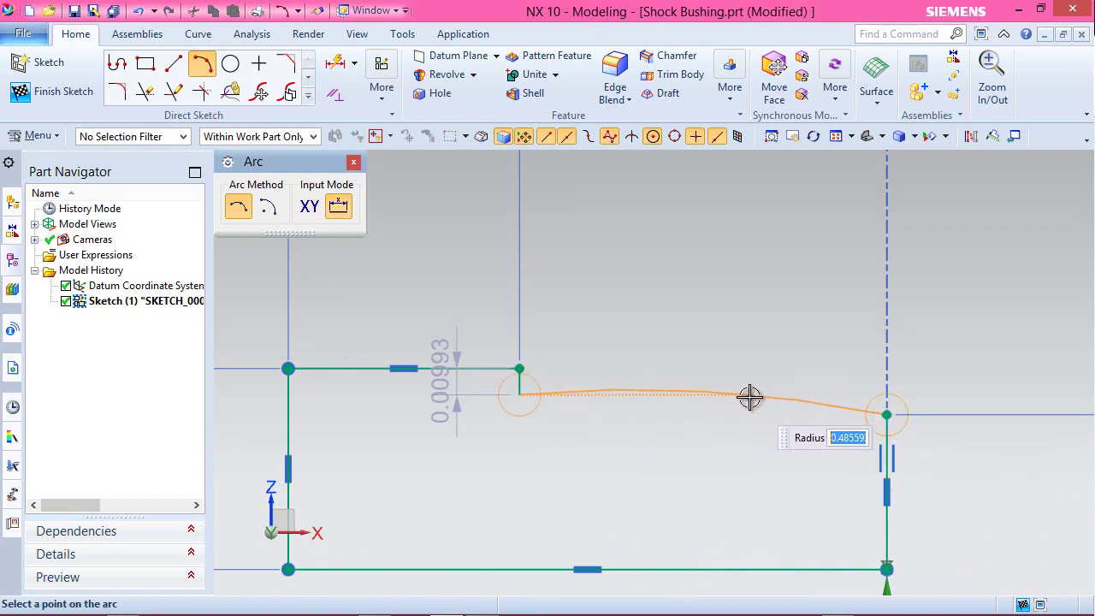
click(750, 396)
key(Escape)
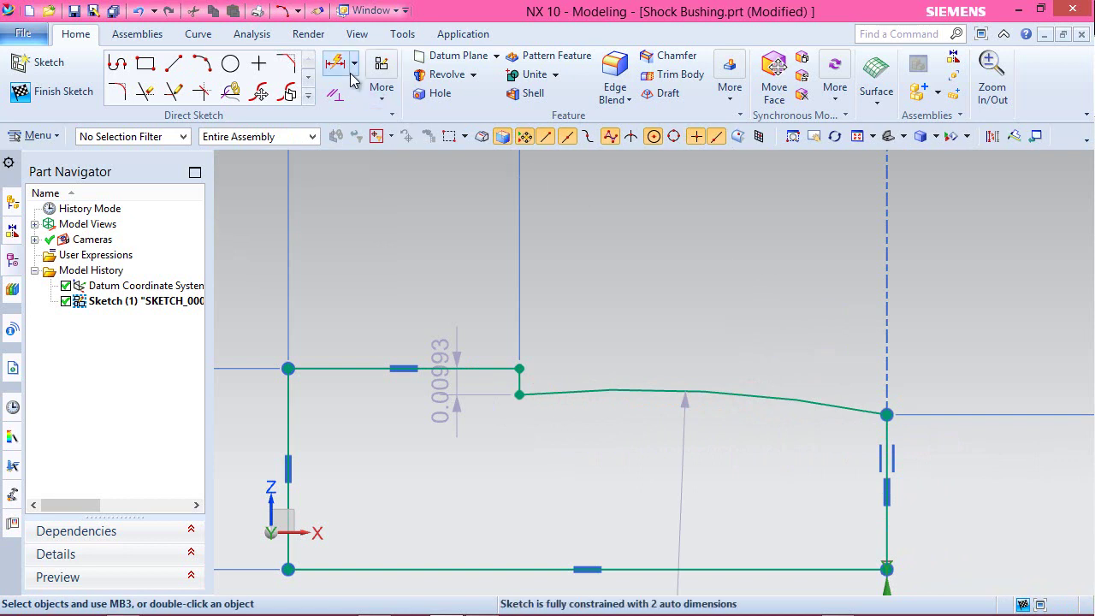
Step: Dimension the arc centre's horizontal distance from the outer vertical line, set it to 0.157, and move the arc's radius dimension above the profile
click(335, 63)
scroll(821, 282, down, 4)
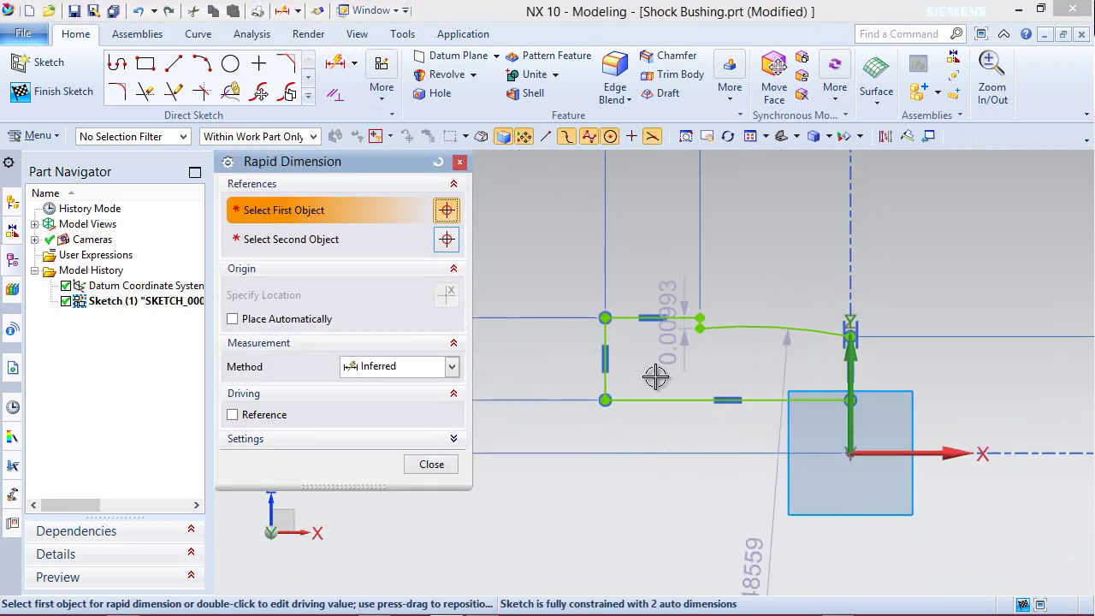
scroll(623, 356, down, 1)
click(596, 370)
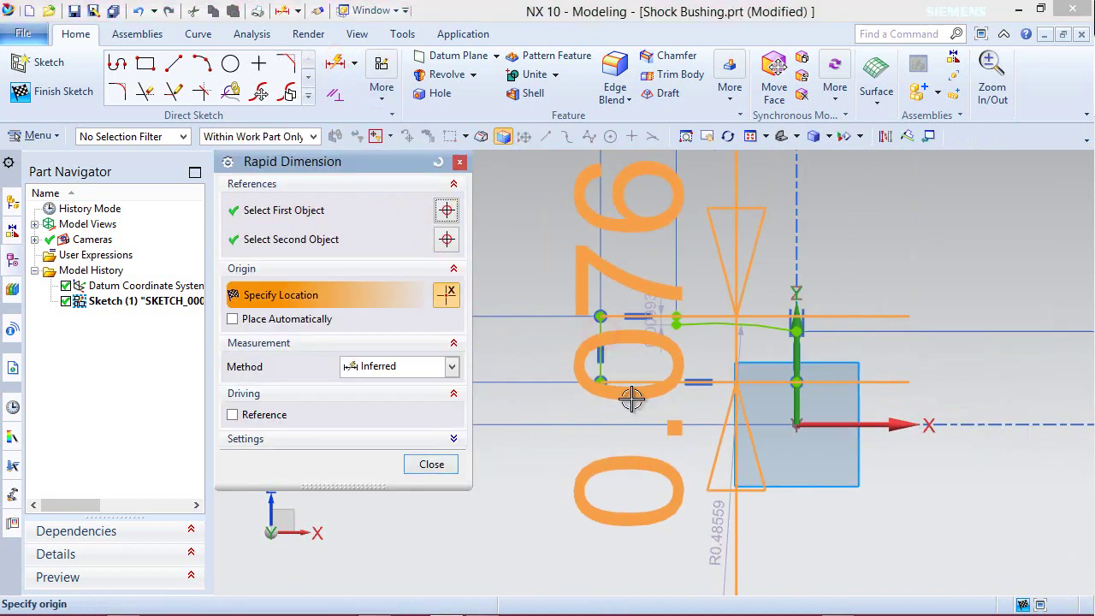
scroll(672, 398, down, 3)
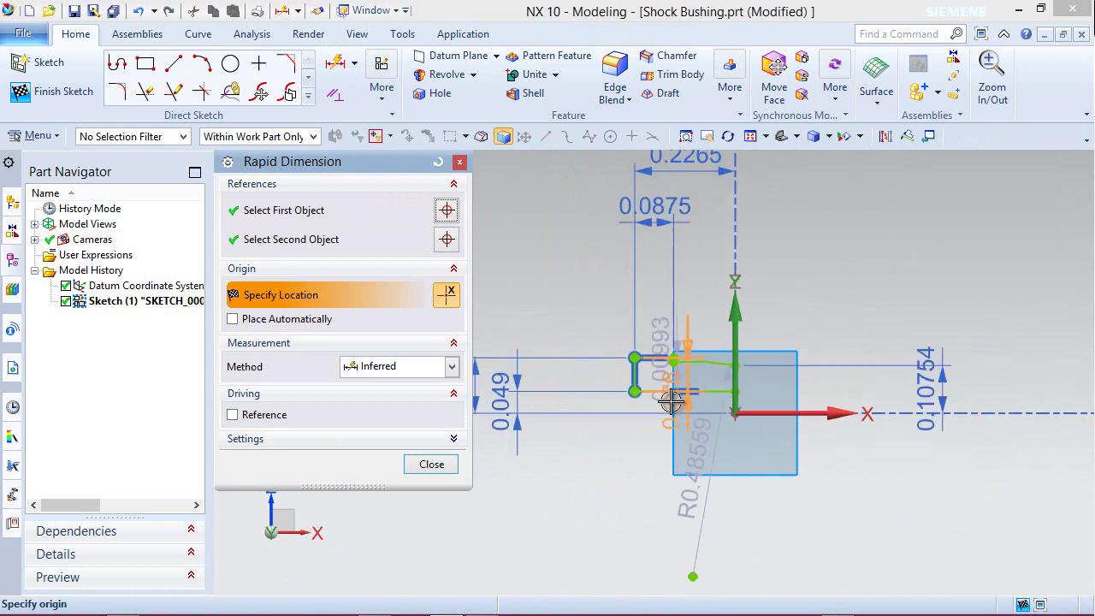
click(690, 577)
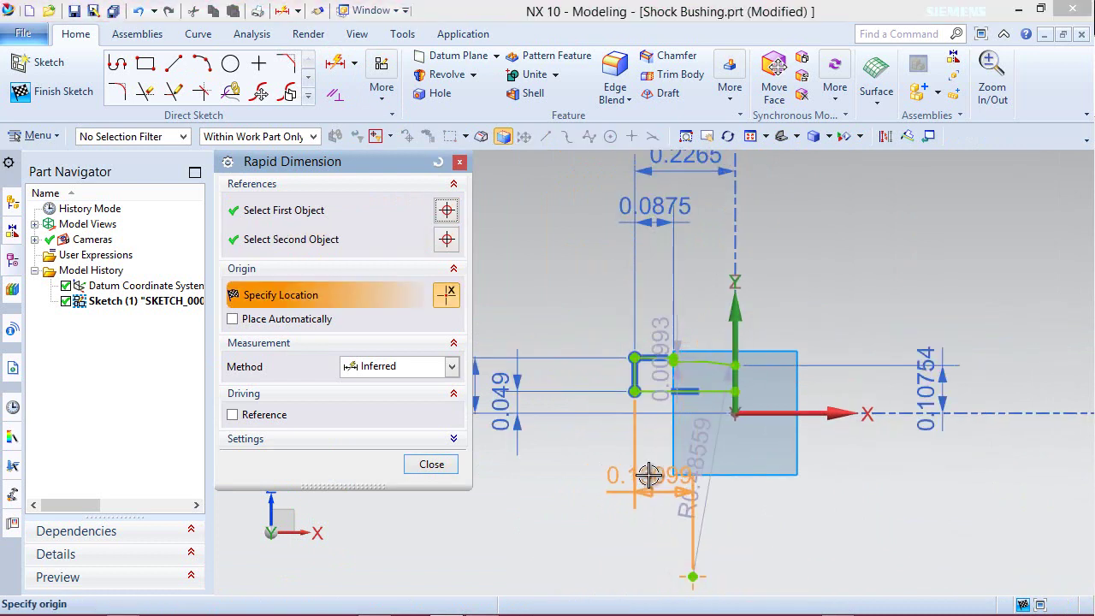
click(648, 474)
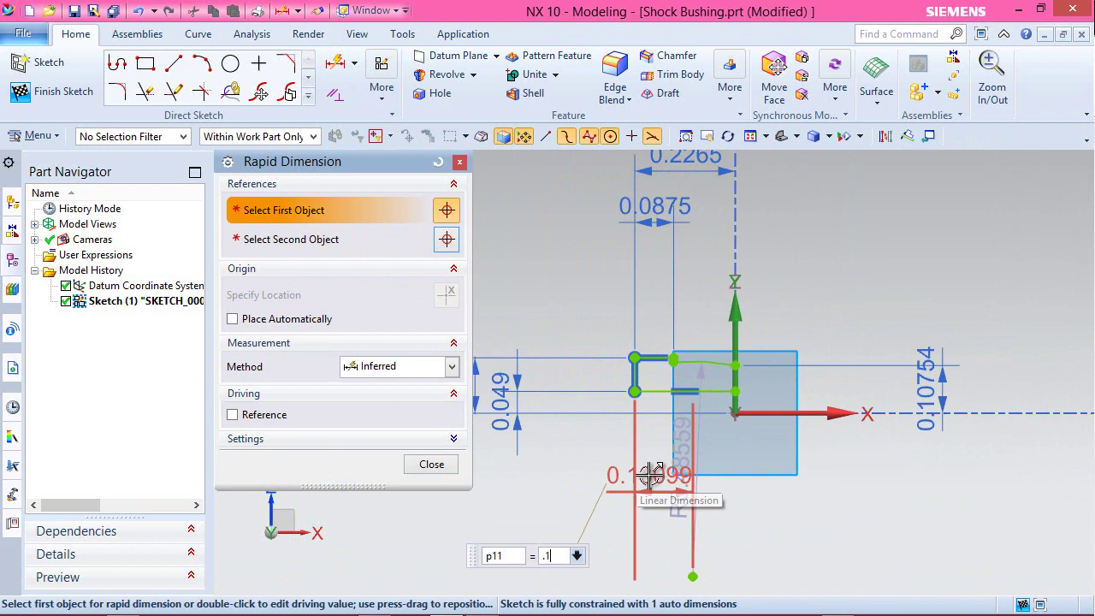
key(Return)
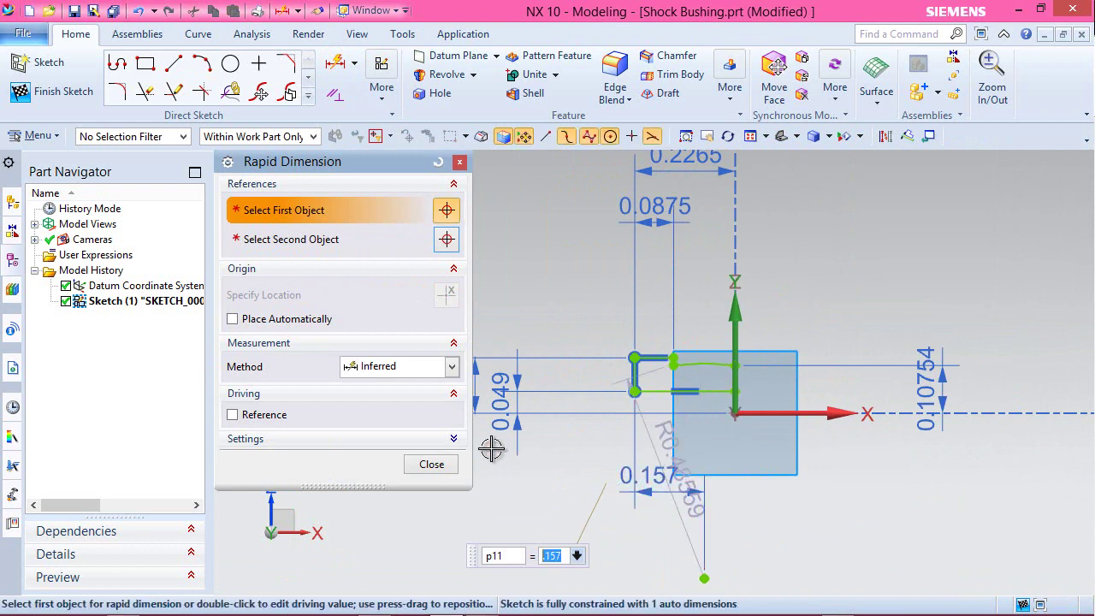
click(438, 464)
drag(680, 450, 702, 303)
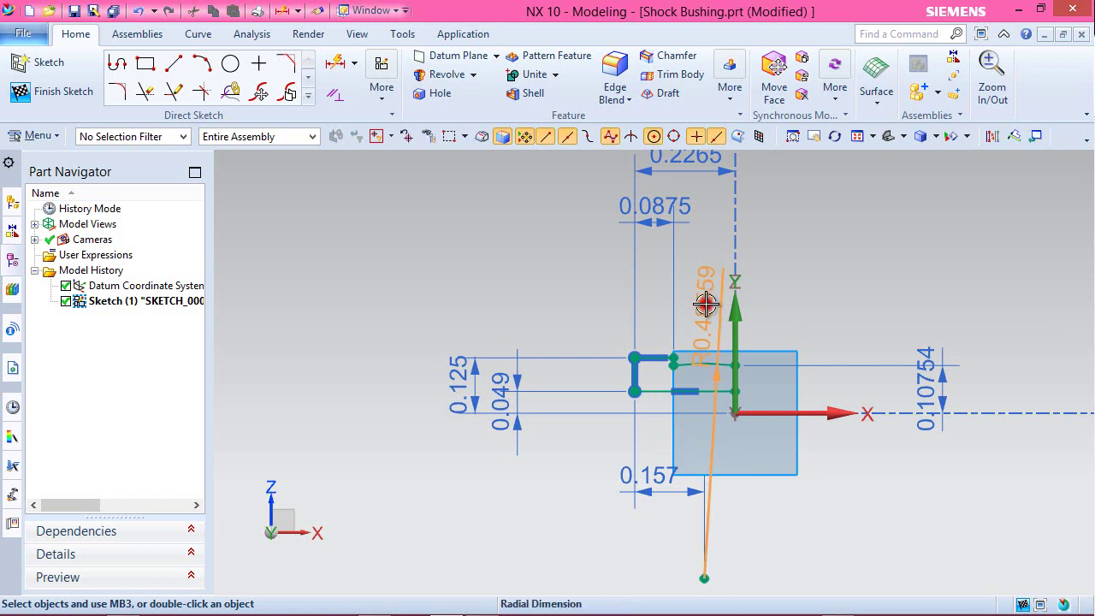
Step: Set the arc's radius dimension to 0.2 in and finish the profile sketch
double_click(705, 300)
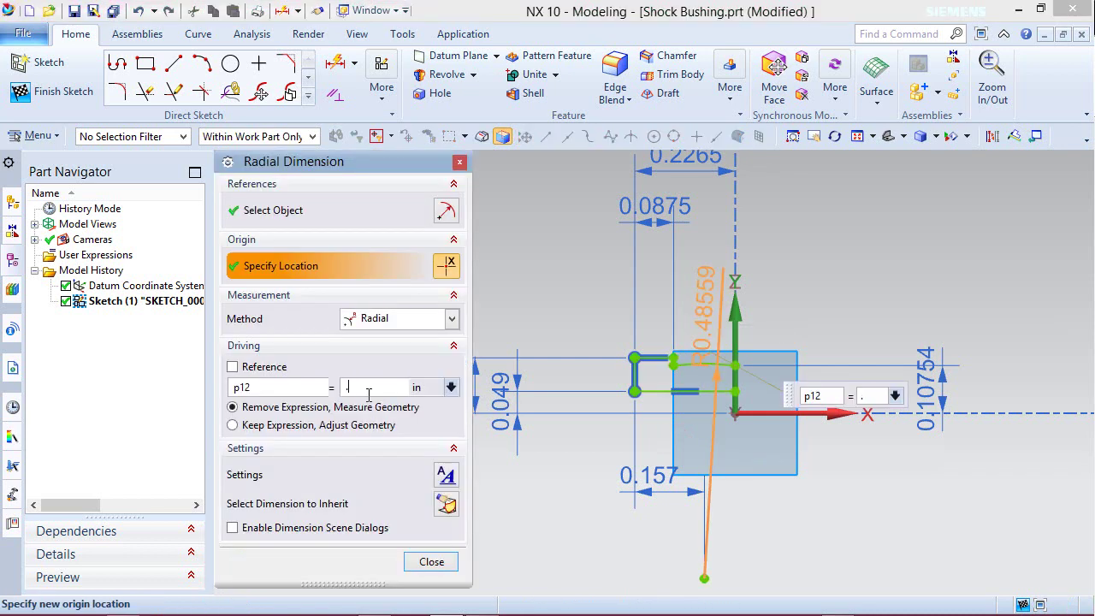
key(Return)
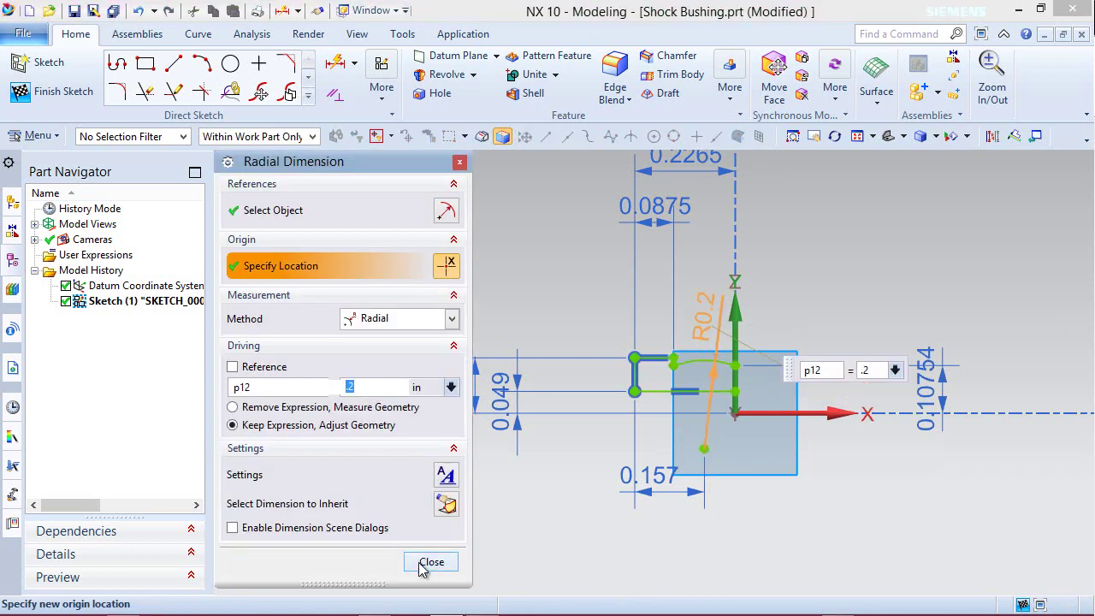
click(428, 563)
scroll(711, 371, up, 2)
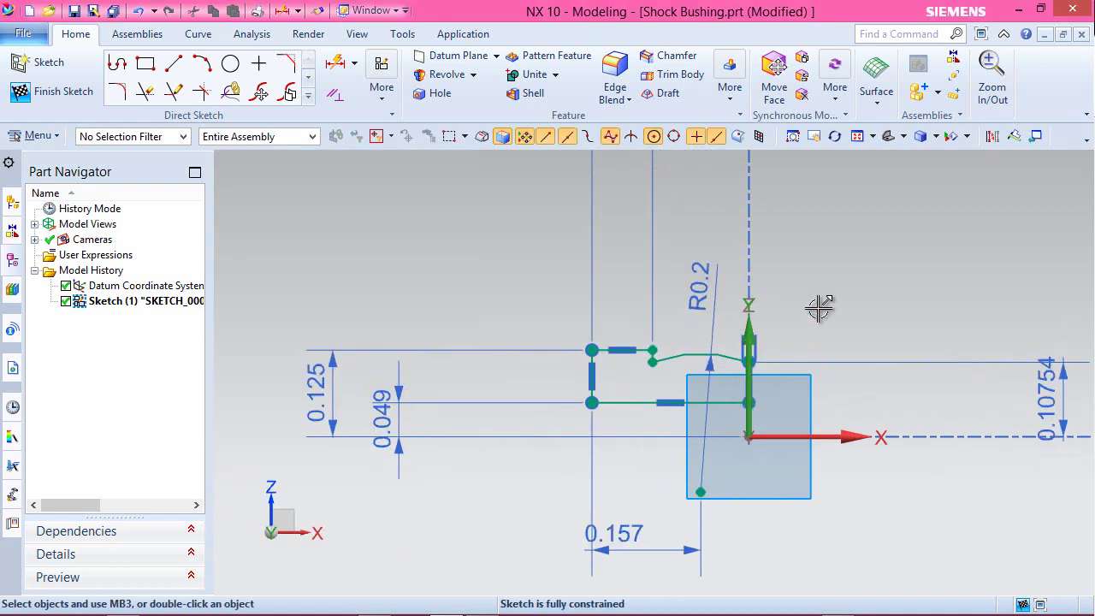
right_click(875, 249)
click(917, 268)
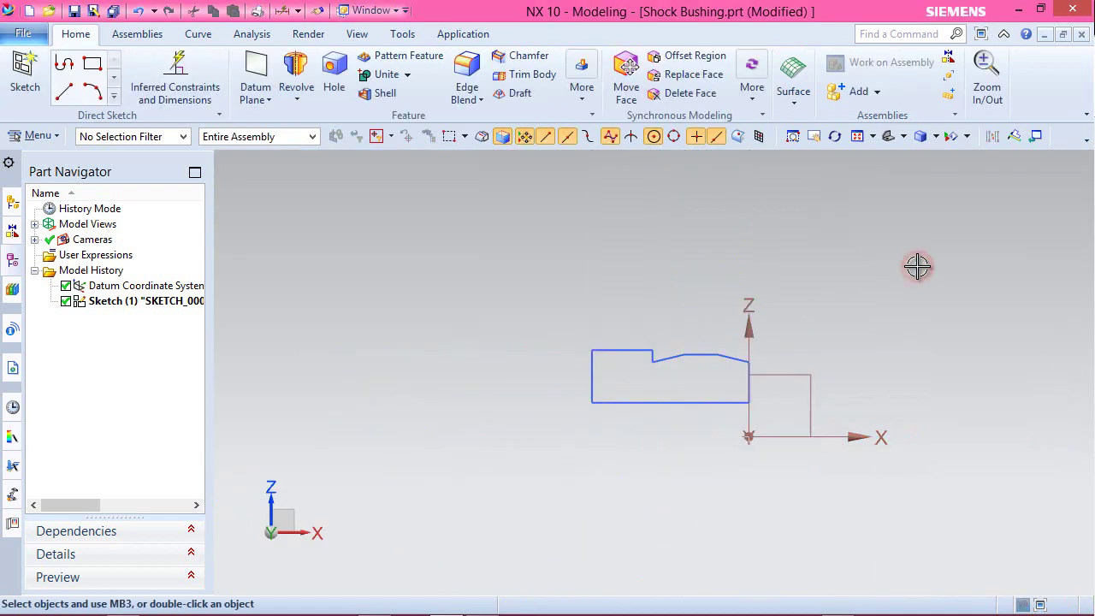
Step: Switch the model to an isometric view and save the part
click(903, 137)
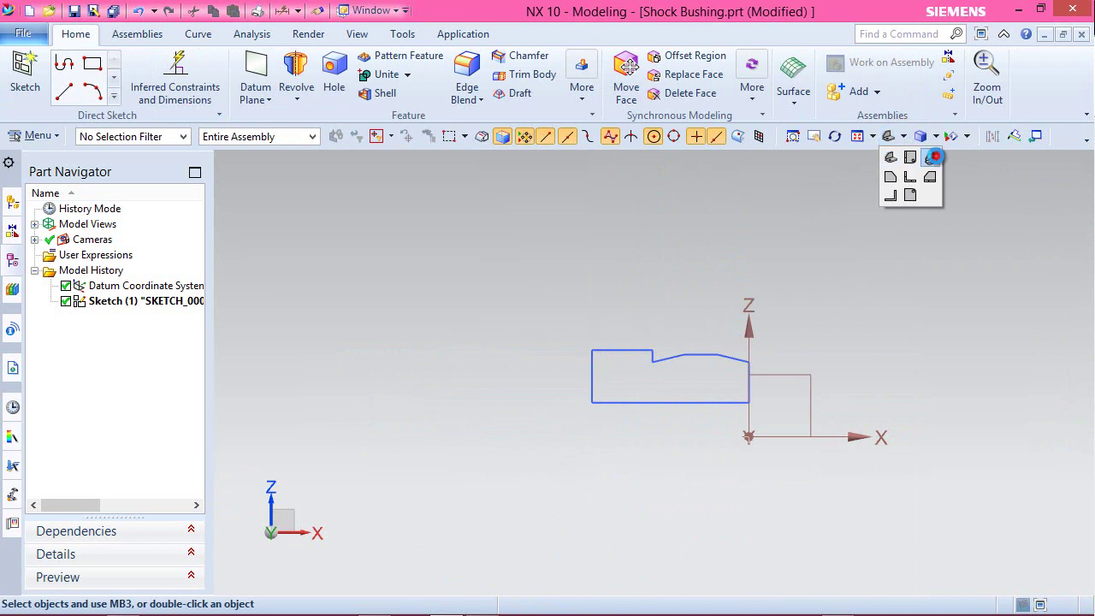
click(936, 155)
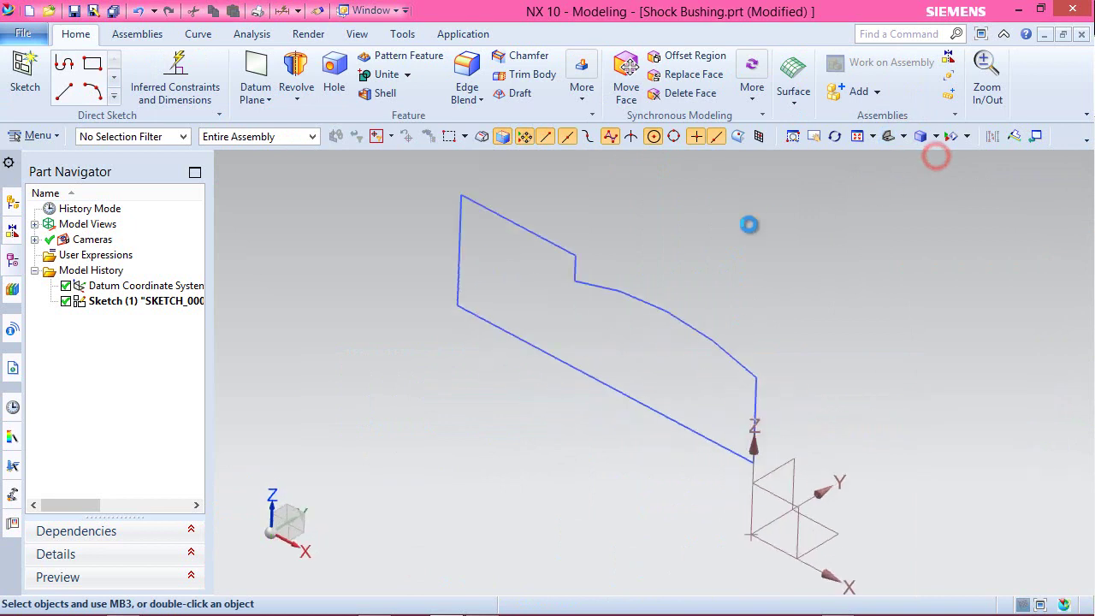
click(76, 11)
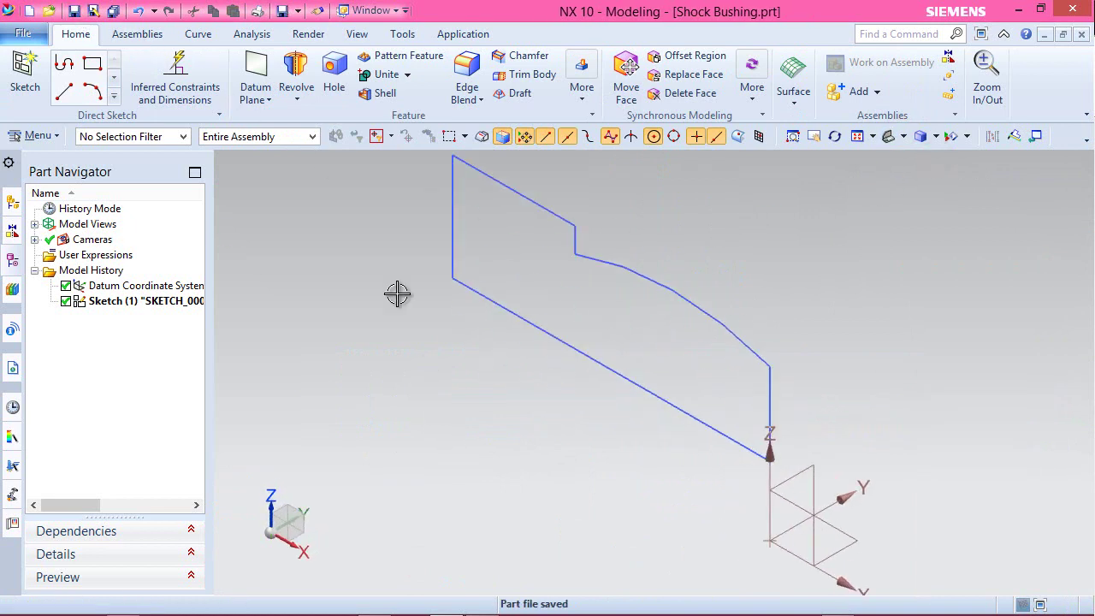
Step: Revolve the closed half-profile from 0 to 360 degrees about the datum X axis with no Boolean
click(295, 70)
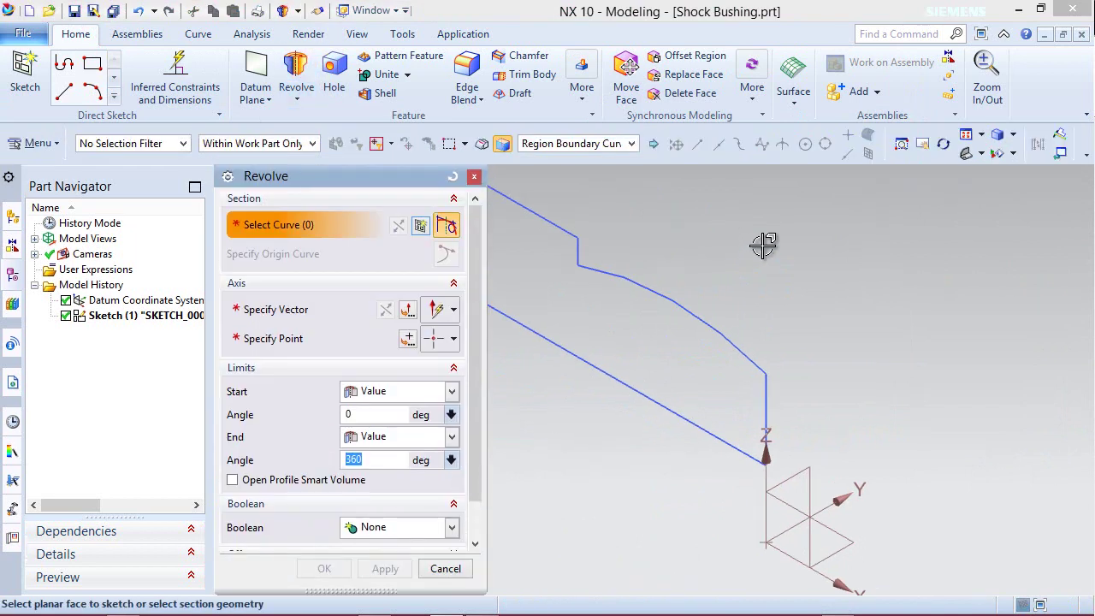
click(674, 326)
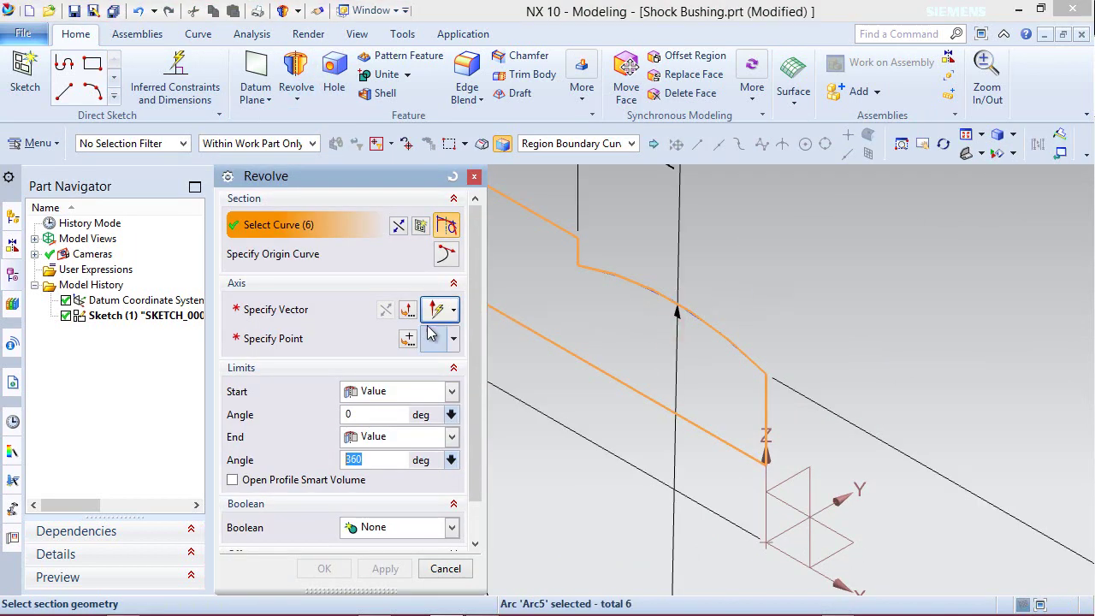
click(325, 310)
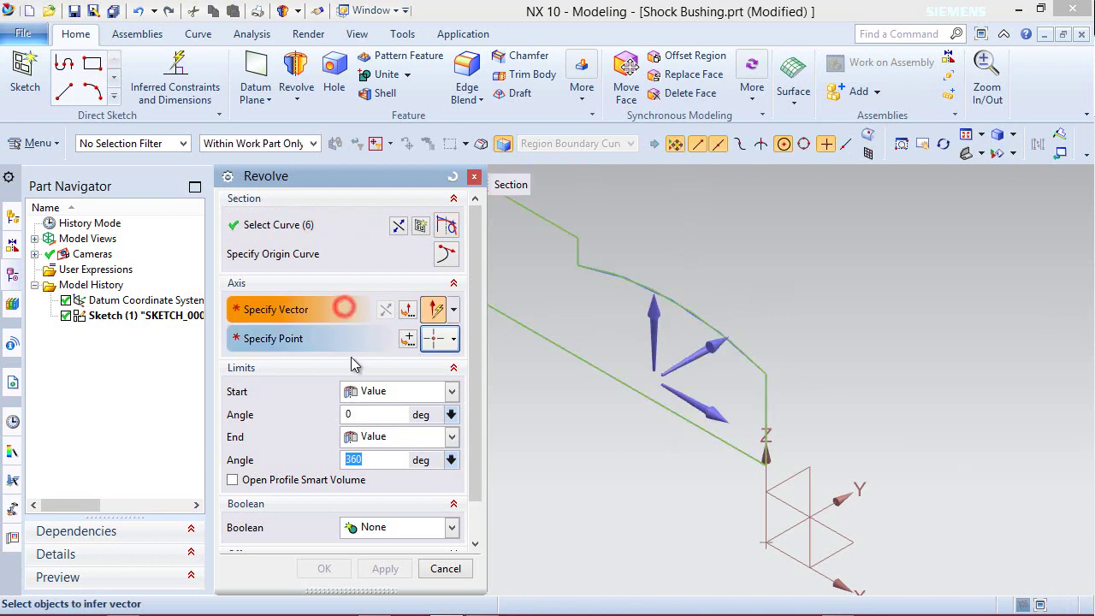
click(828, 578)
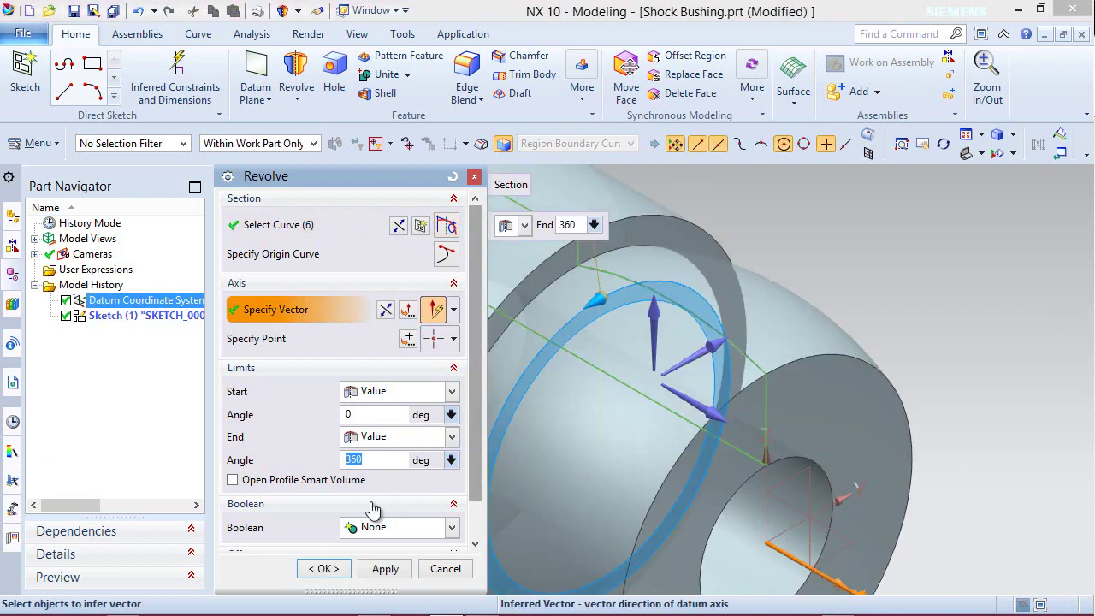
click(329, 568)
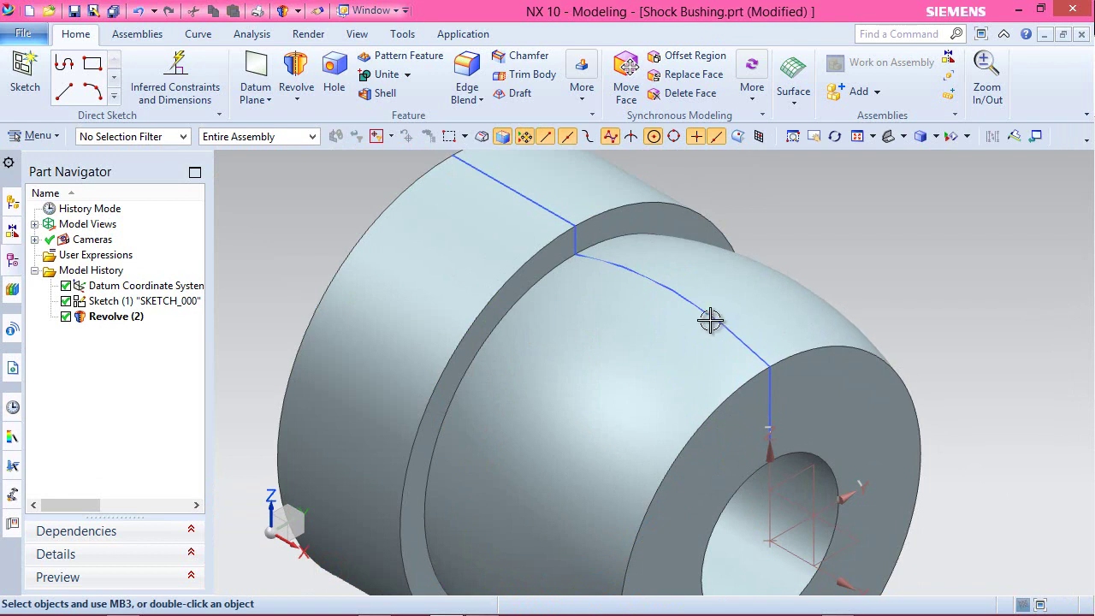
Step: Hide the profile sketch, fit the revolved body in view, and save the part
click(709, 318)
key(ctrl+b)
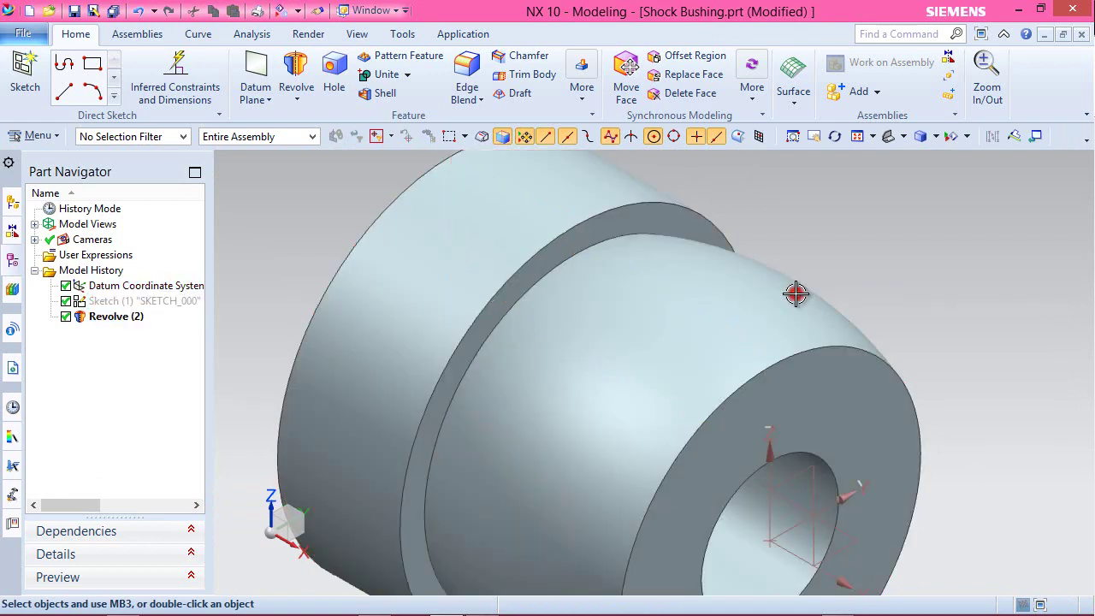
click(855, 139)
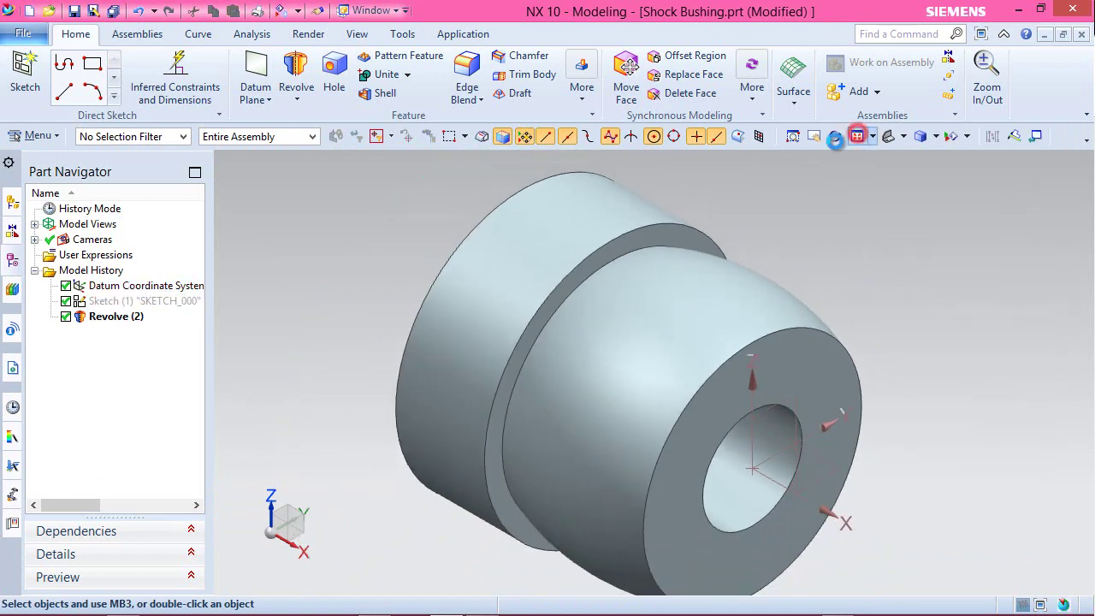
click(86, 11)
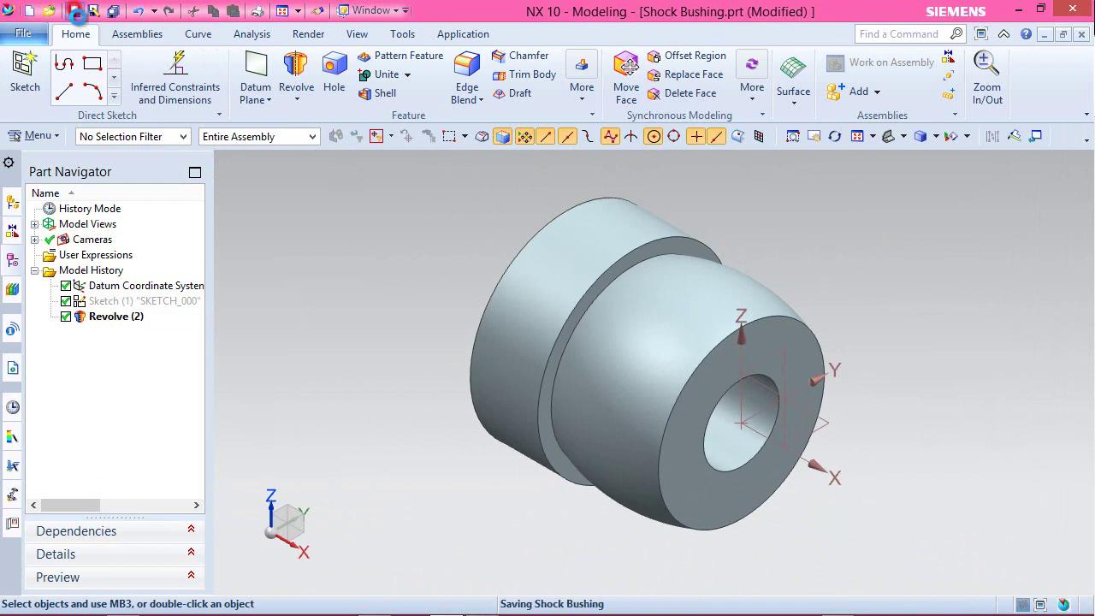
click(434, 293)
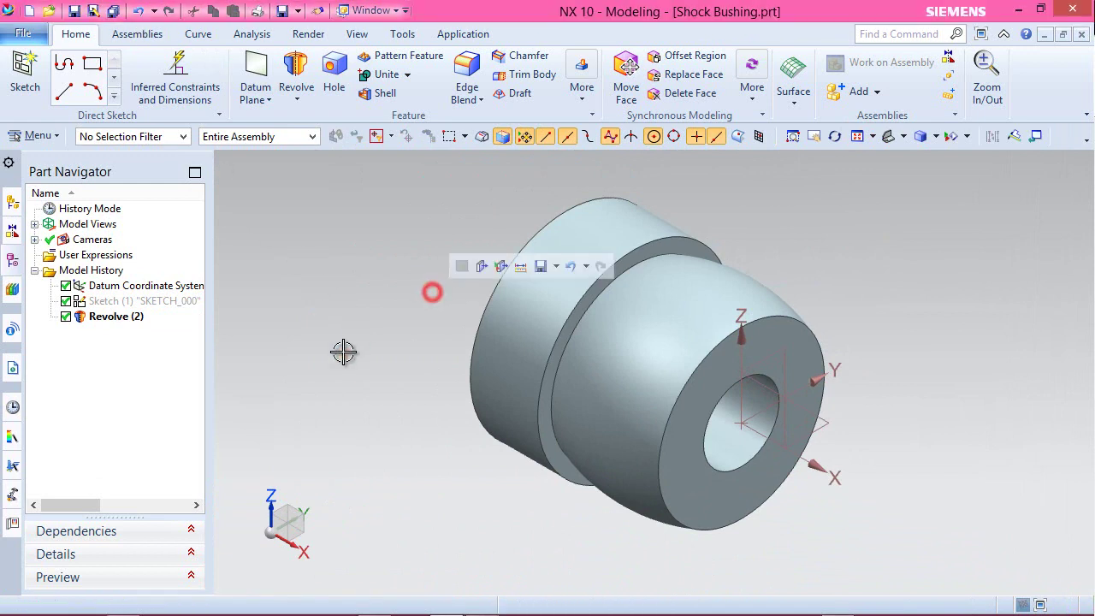
Step: Rotate the view 90 degrees about Z and create a sketch on the flat end face of the bushing's cylindrical section
click(270, 500)
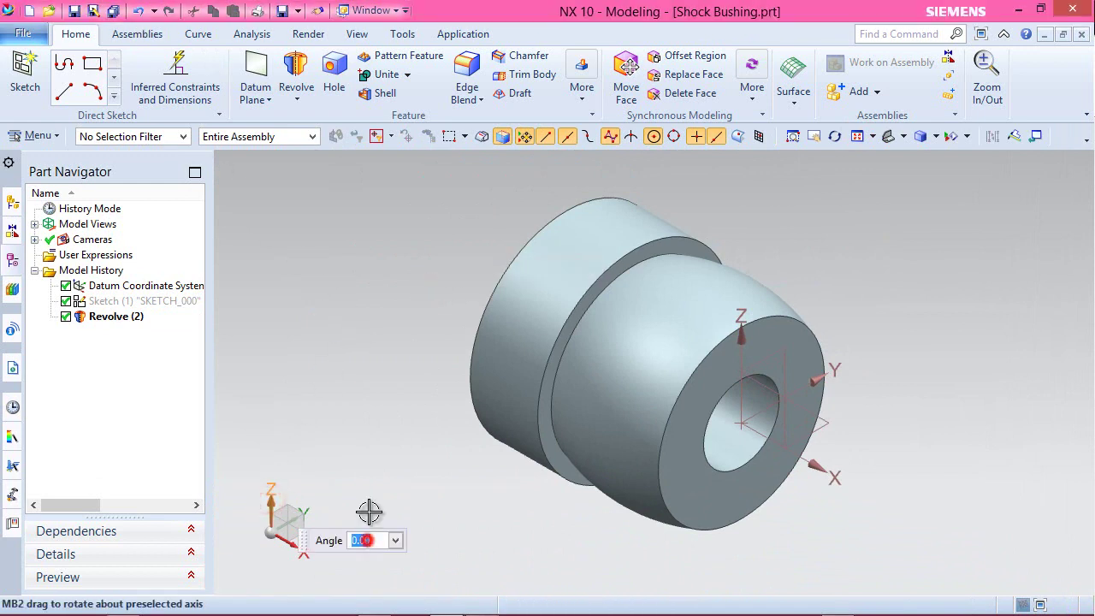
text(90)
key(Return)
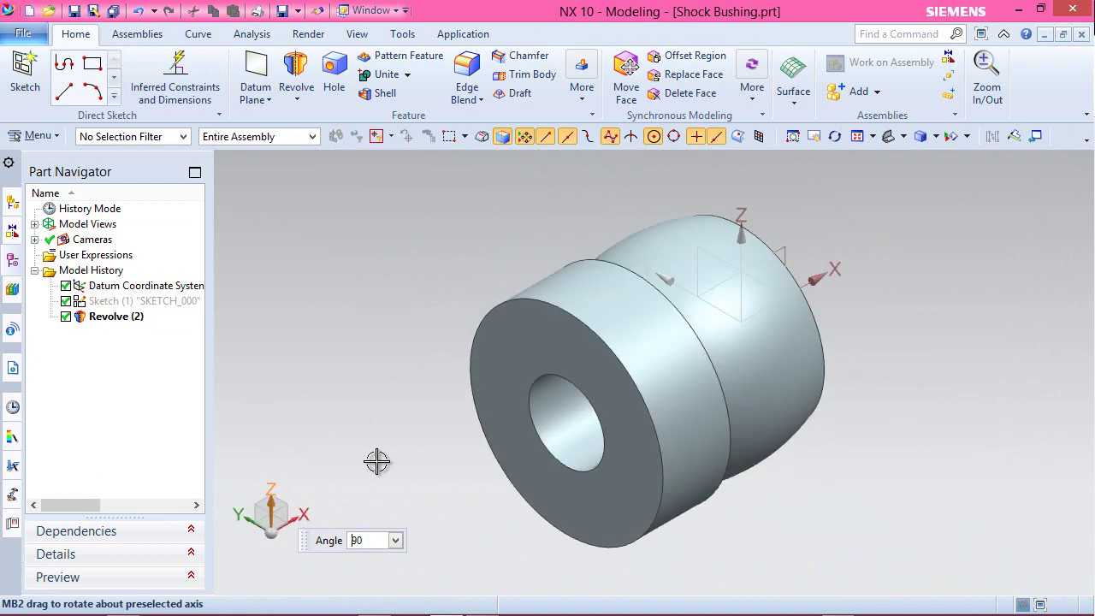
click(24, 72)
click(522, 338)
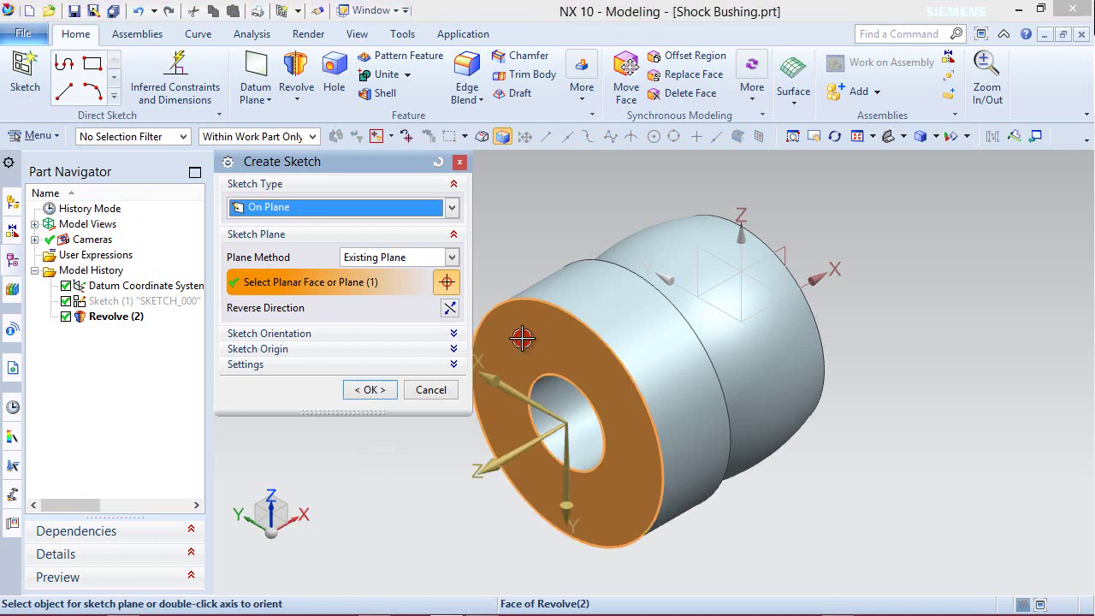
click(370, 389)
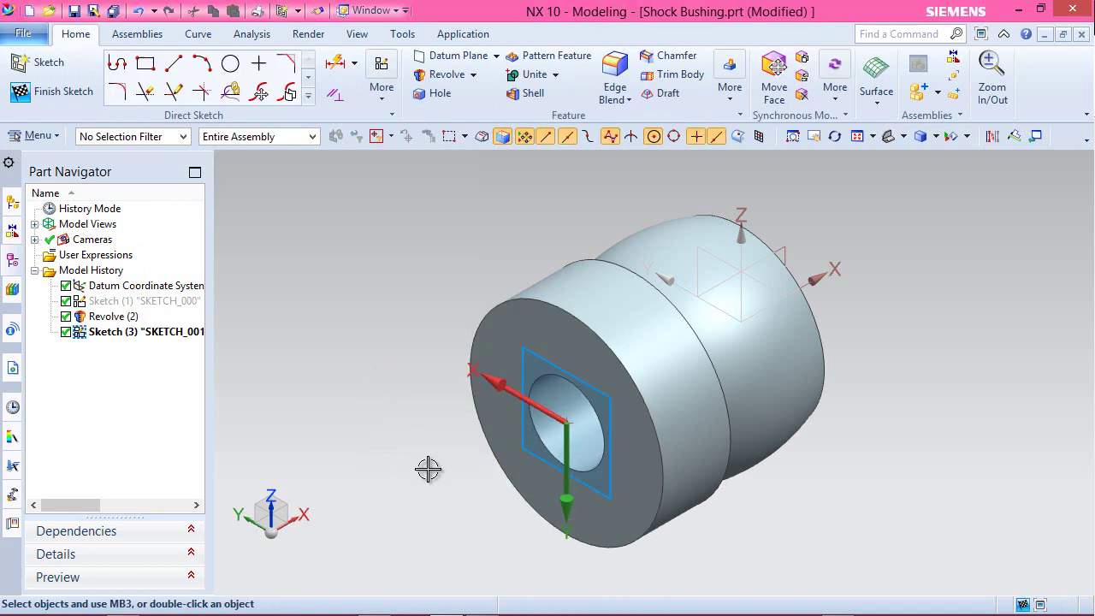
Step: Draw a six-sided polygon centred on the bore with a 0.09 in inscribed radius at 299 degrees, and constrain one side vertical
scroll(428, 469, down, 1)
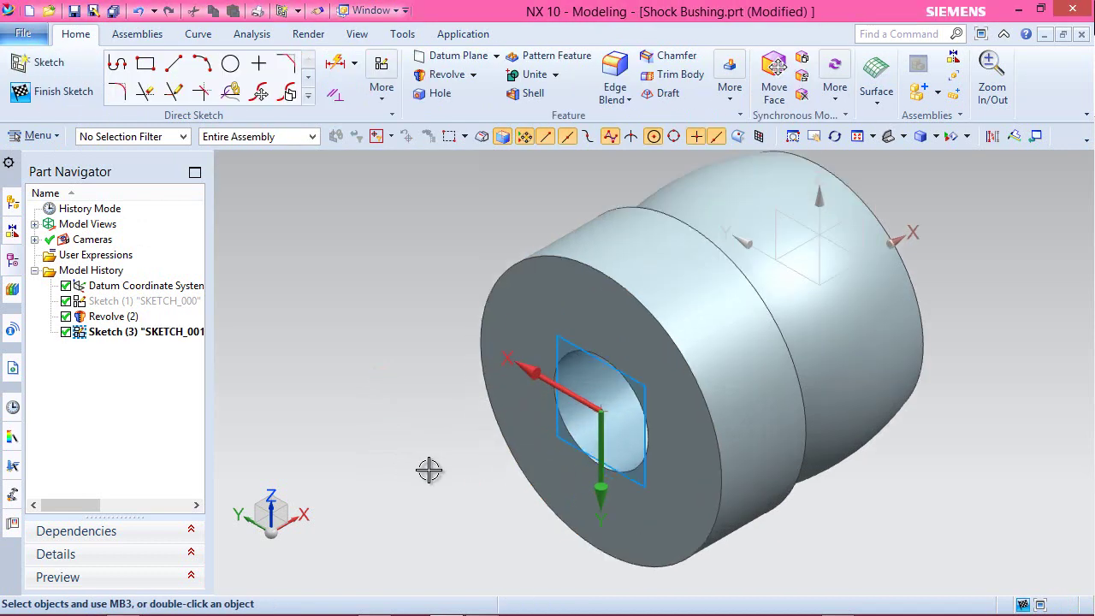
click(309, 95)
click(145, 199)
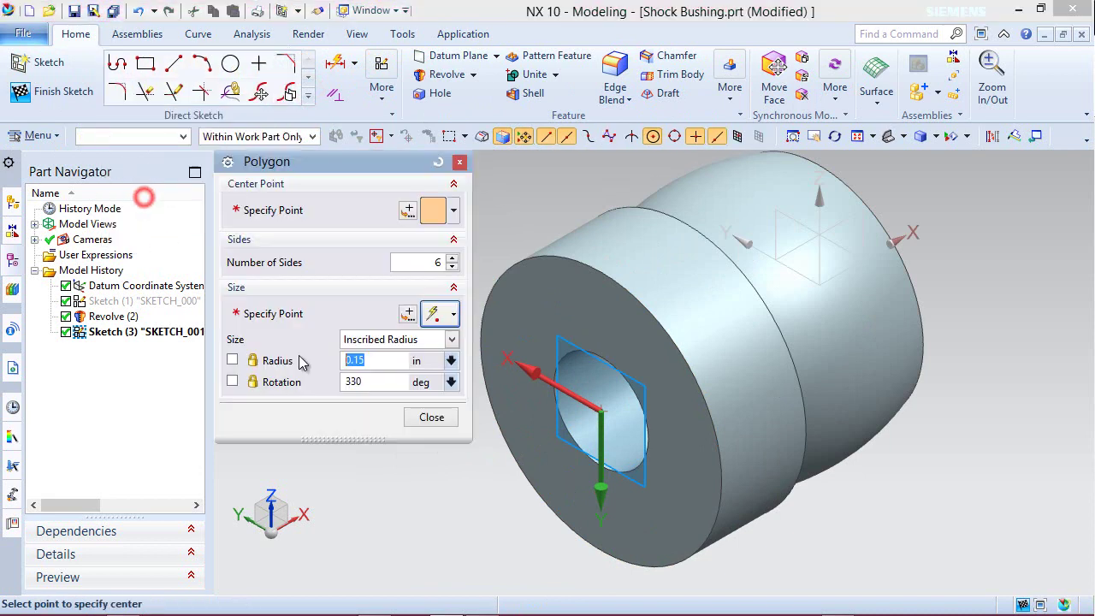
click(596, 413)
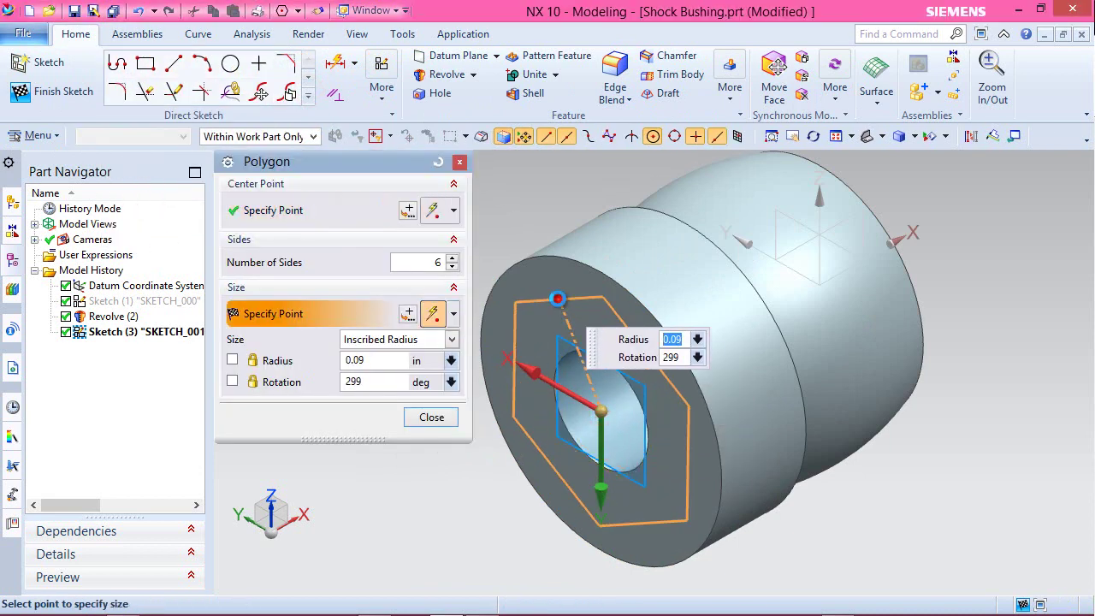
click(558, 298)
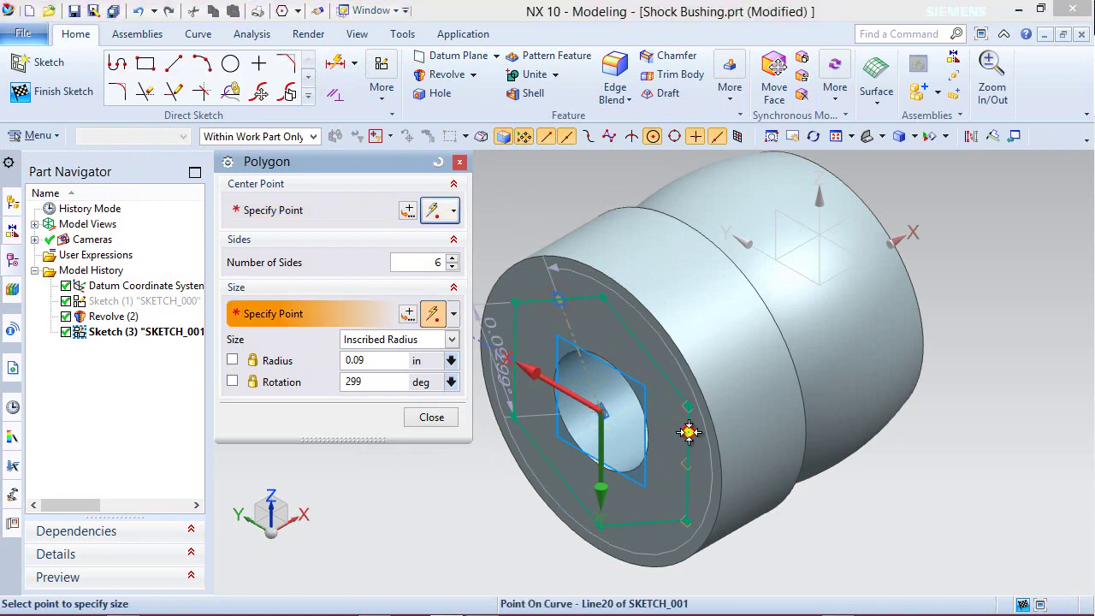
click(432, 416)
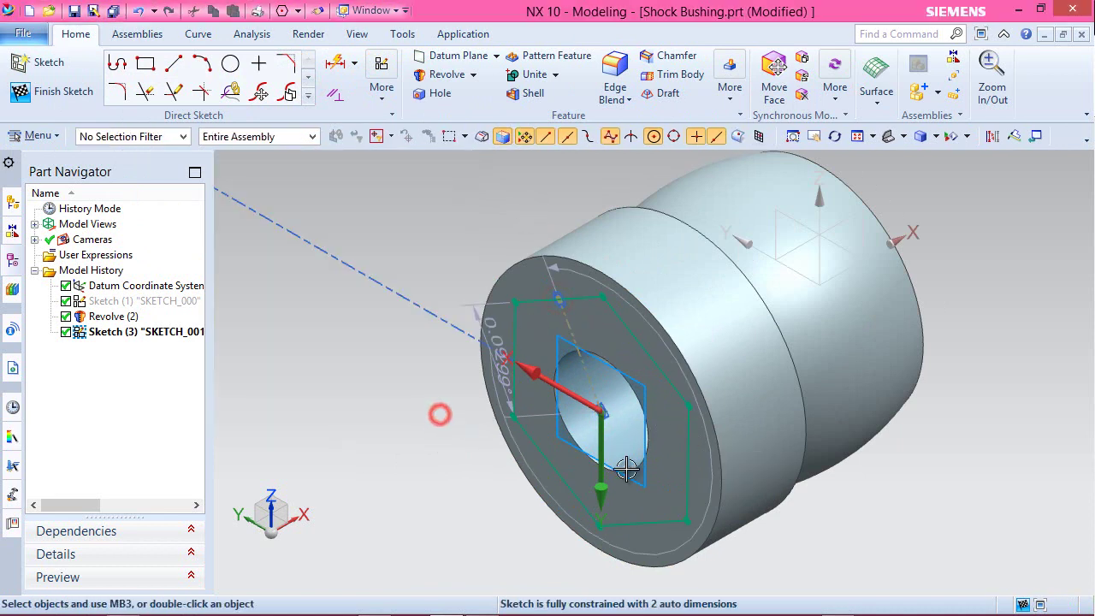
click(689, 433)
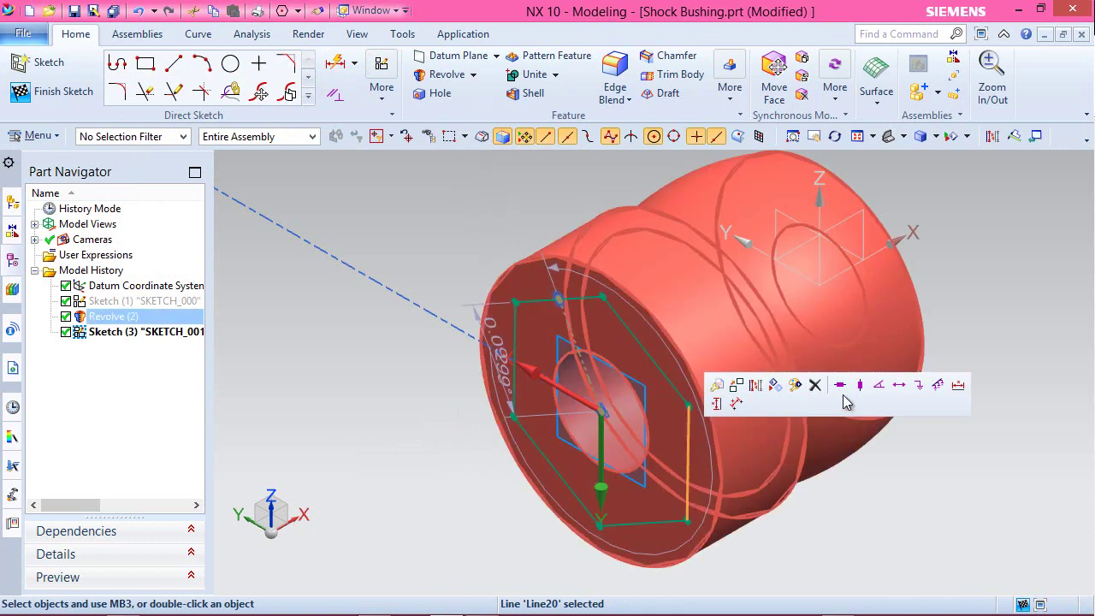
click(859, 387)
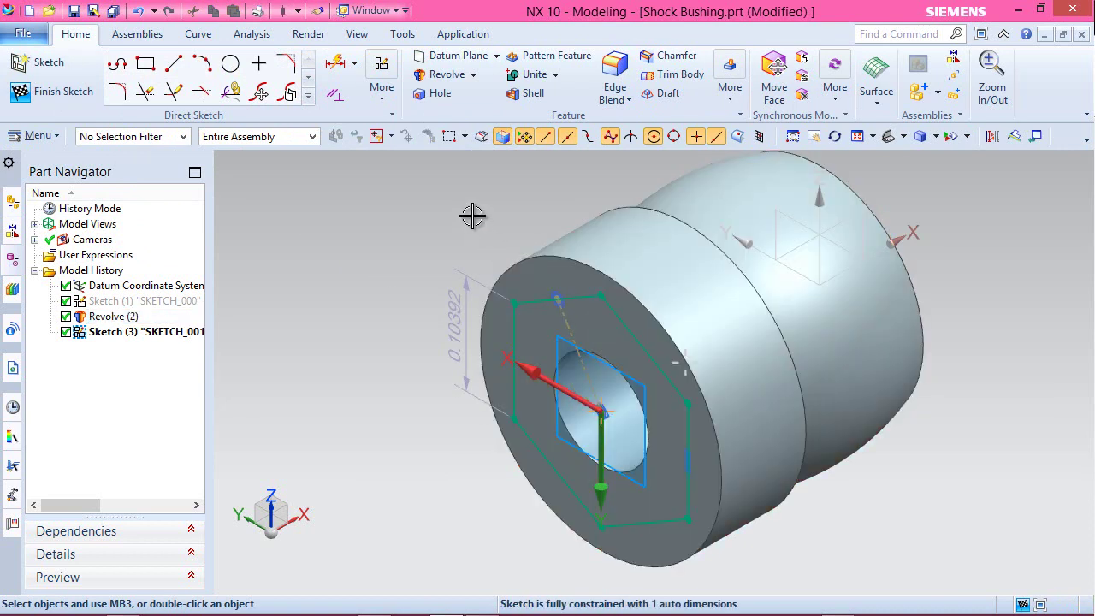
Step: Project the end face's outer circular edge into the hexagon sketch
click(308, 97)
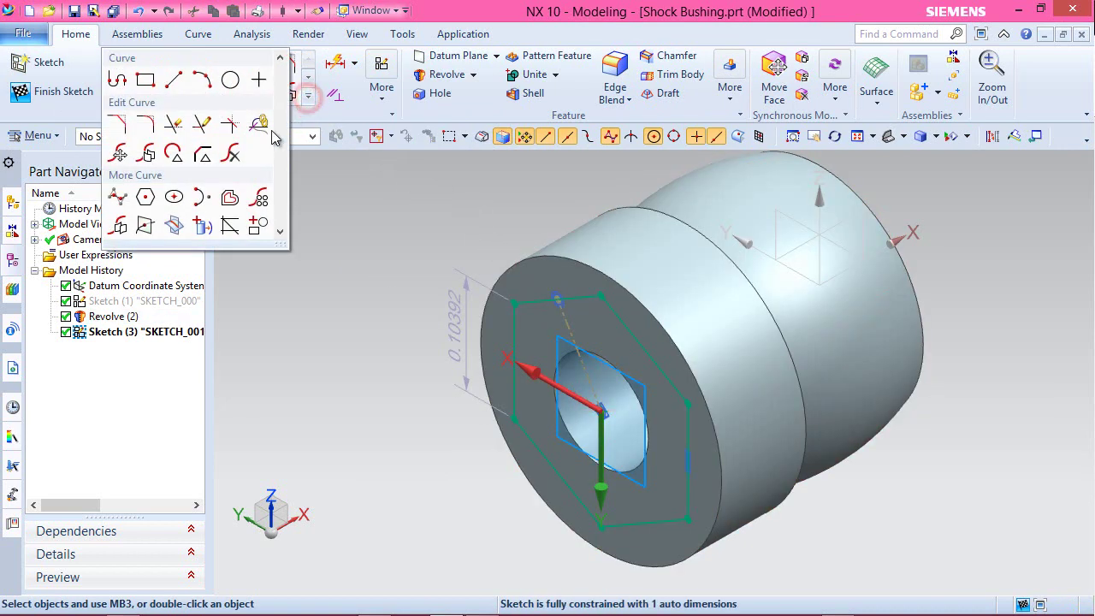
click(203, 225)
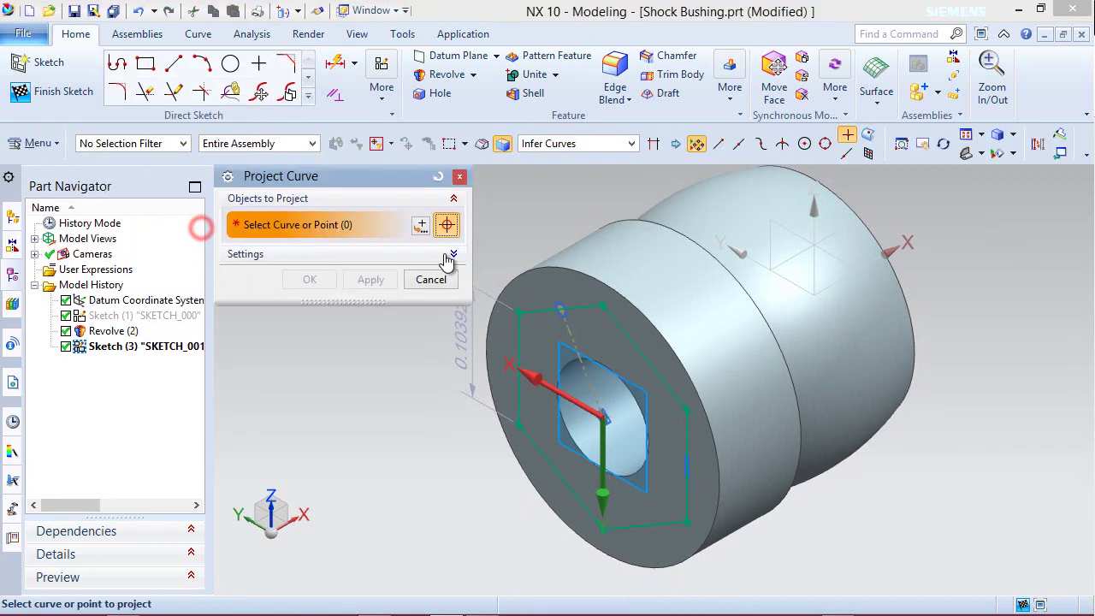
click(521, 264)
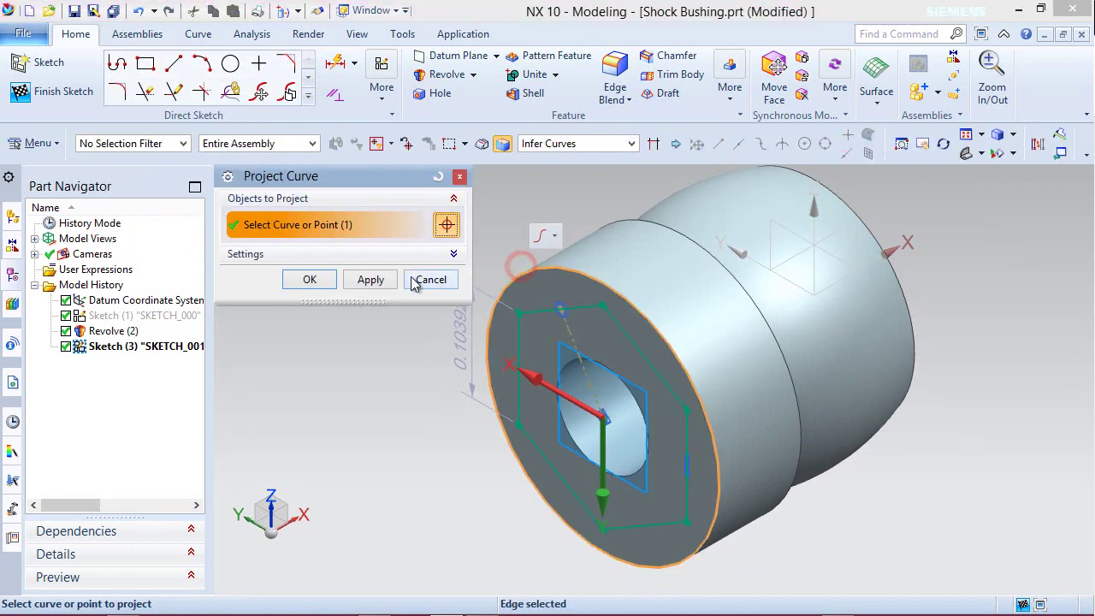
click(320, 279)
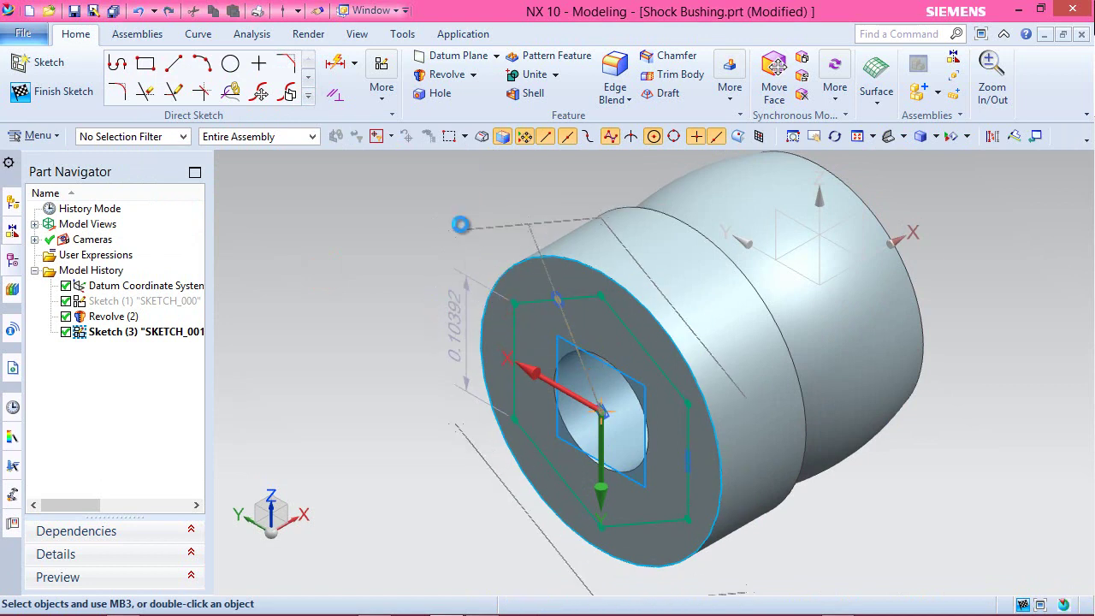
Step: Enlarge the hexagon beyond the projected circle and make one vertical side tangent to that circle
click(455, 248)
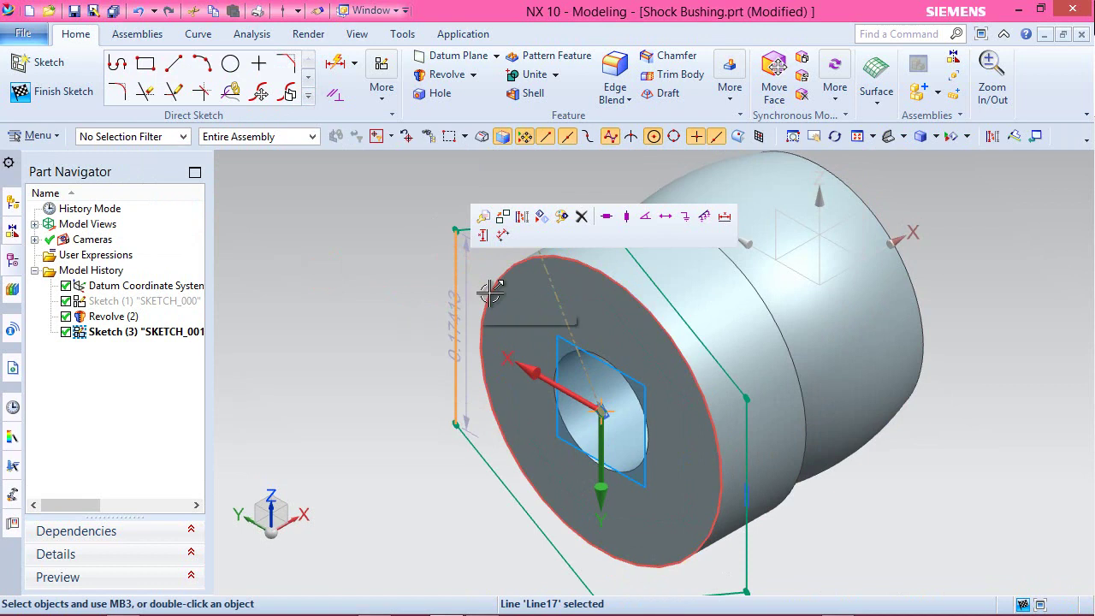
click(483, 286)
click(623, 268)
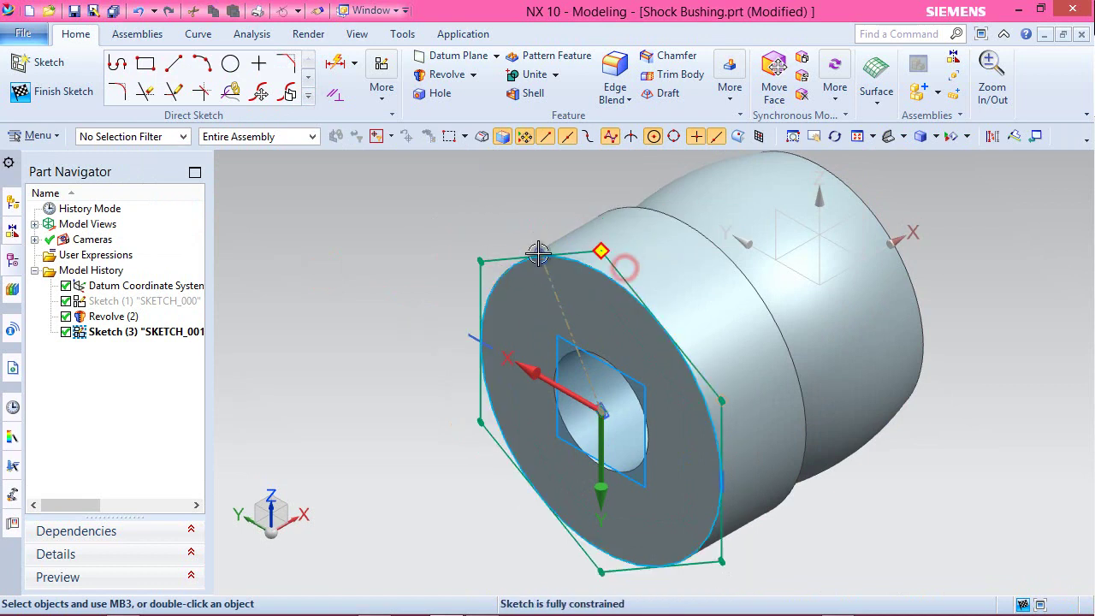
click(445, 212)
Step: Project the bore's circular edge on the end face into the hexagon sketch and finish the sketch
click(309, 98)
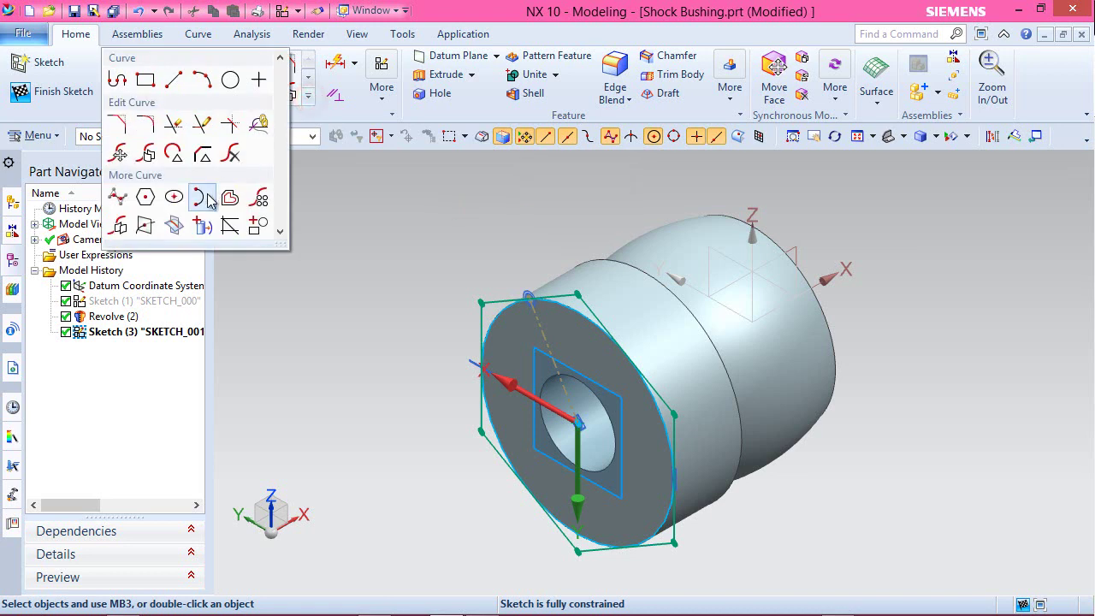
click(202, 225)
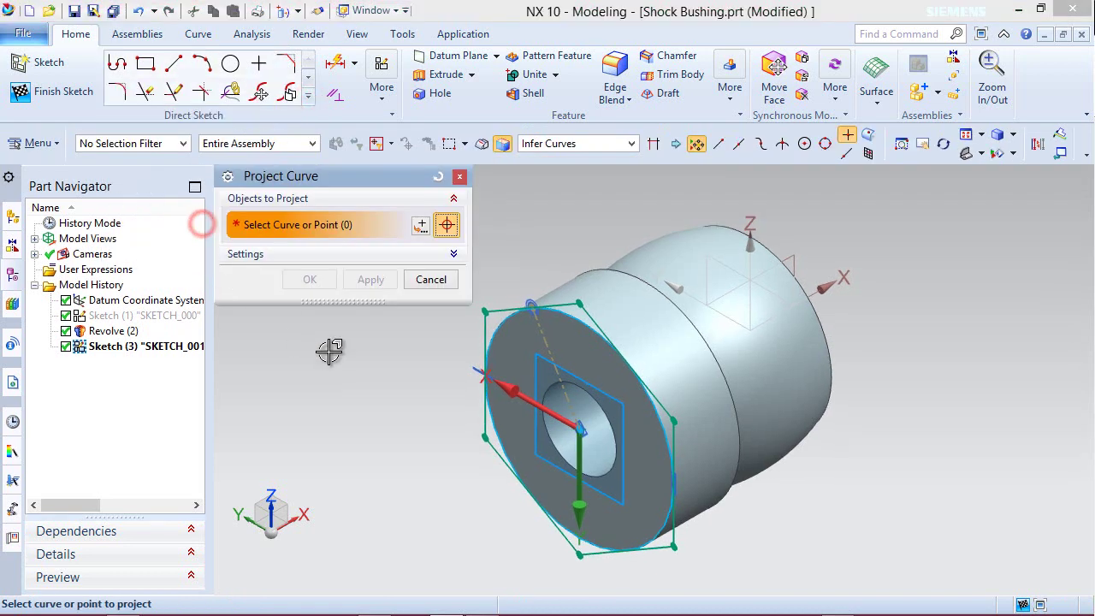
click(545, 397)
click(310, 280)
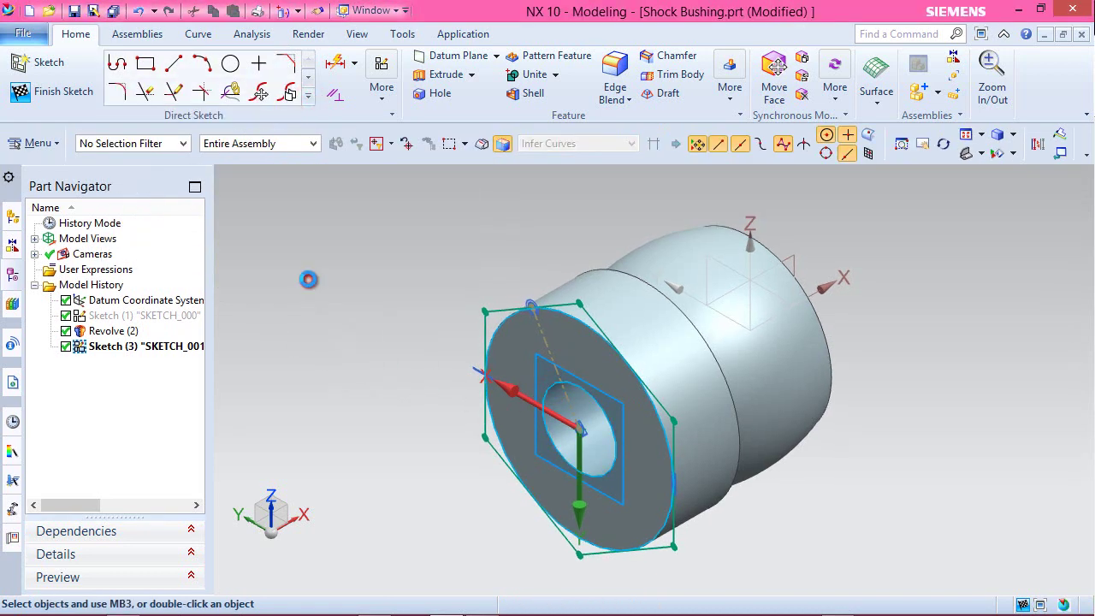
right_click(483, 226)
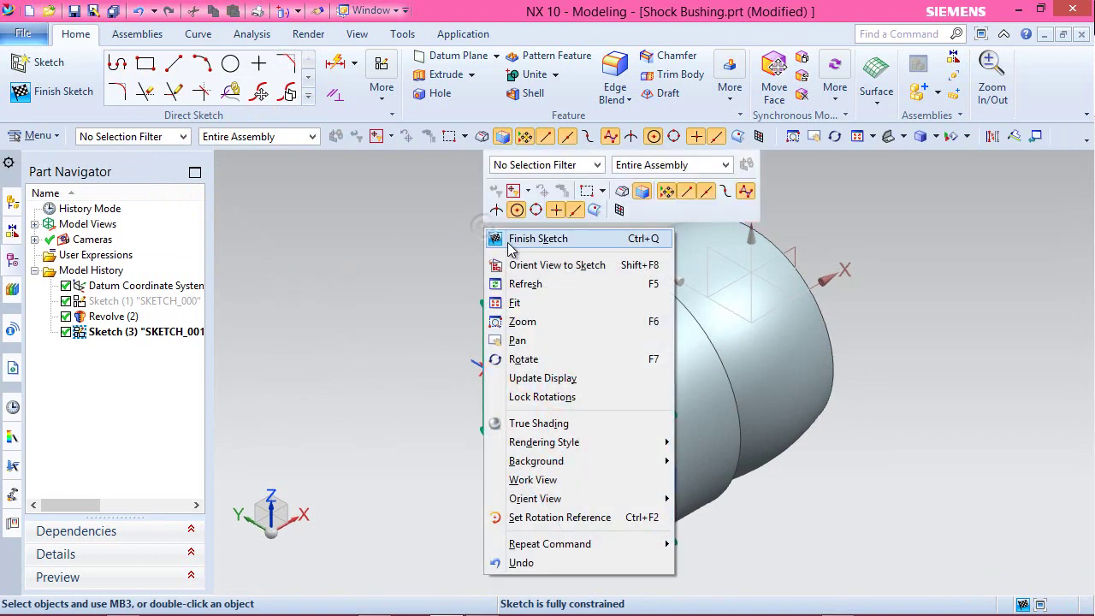
click(507, 242)
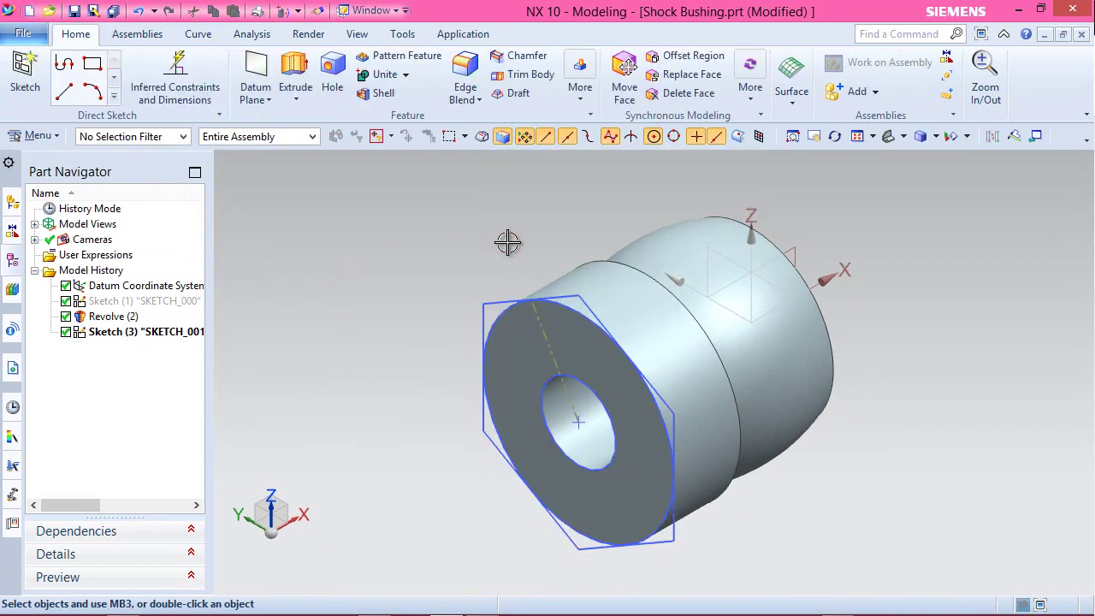
Step: Extrude the hexagon sketch from 0 in with its end Until Extended to the narrow ring-shaped shoulder face, keeping the Boolean Inferred
click(295, 76)
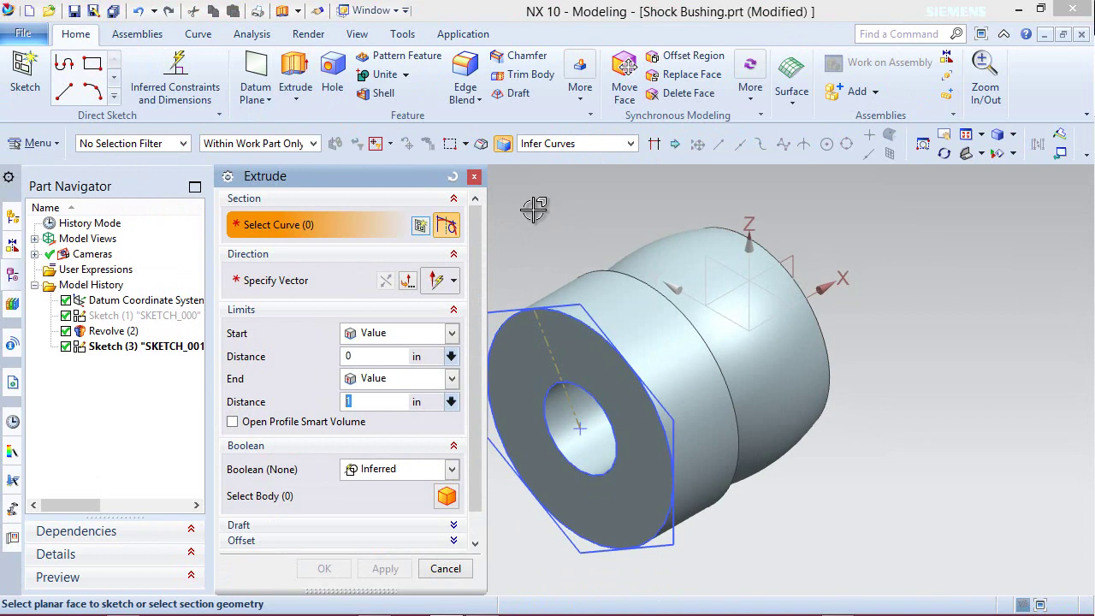
click(573, 306)
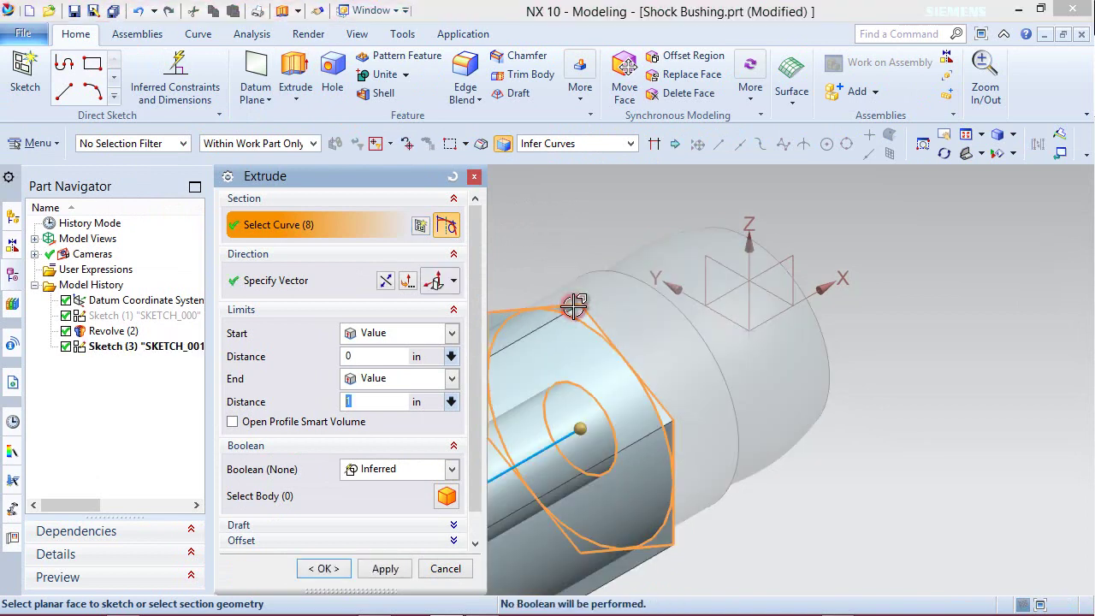
scroll(573, 305, down, 5)
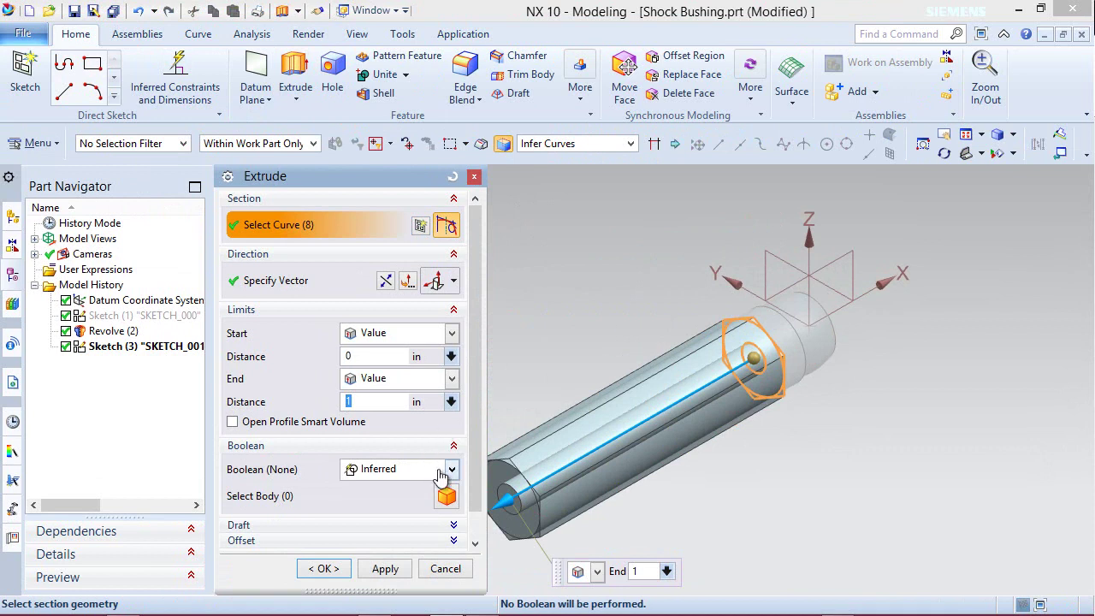
click(451, 378)
click(414, 465)
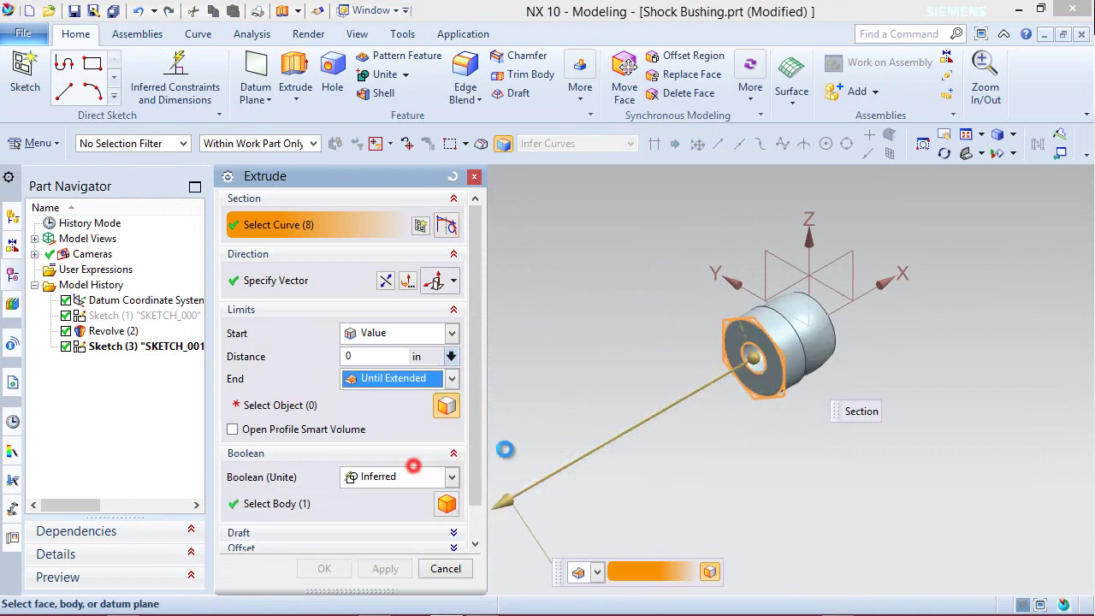
middle_drag(908, 371, 711, 237)
scroll(652, 359, up, 5)
click(711, 232)
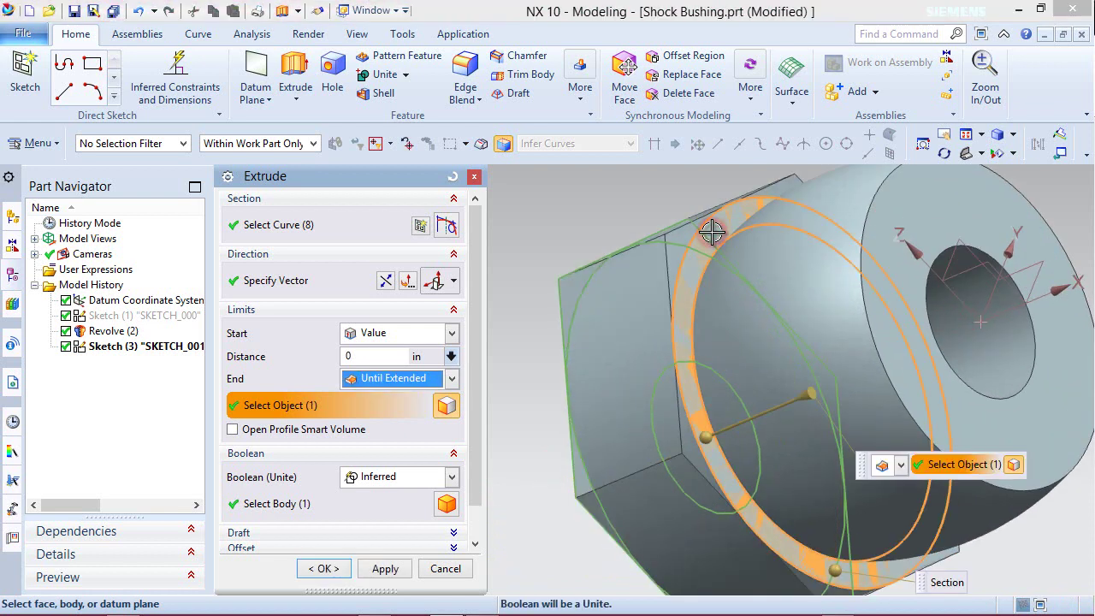